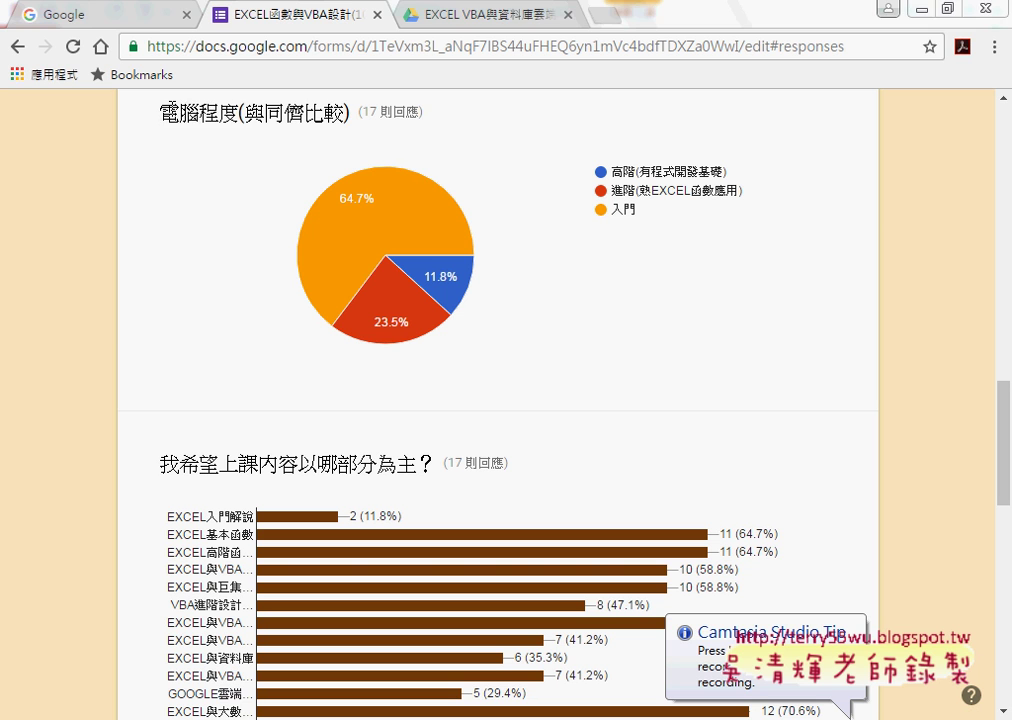
- Highlight the question title 電腦程度(與同儕比較) on the page
left_click_drag(159, 113, 359, 111)
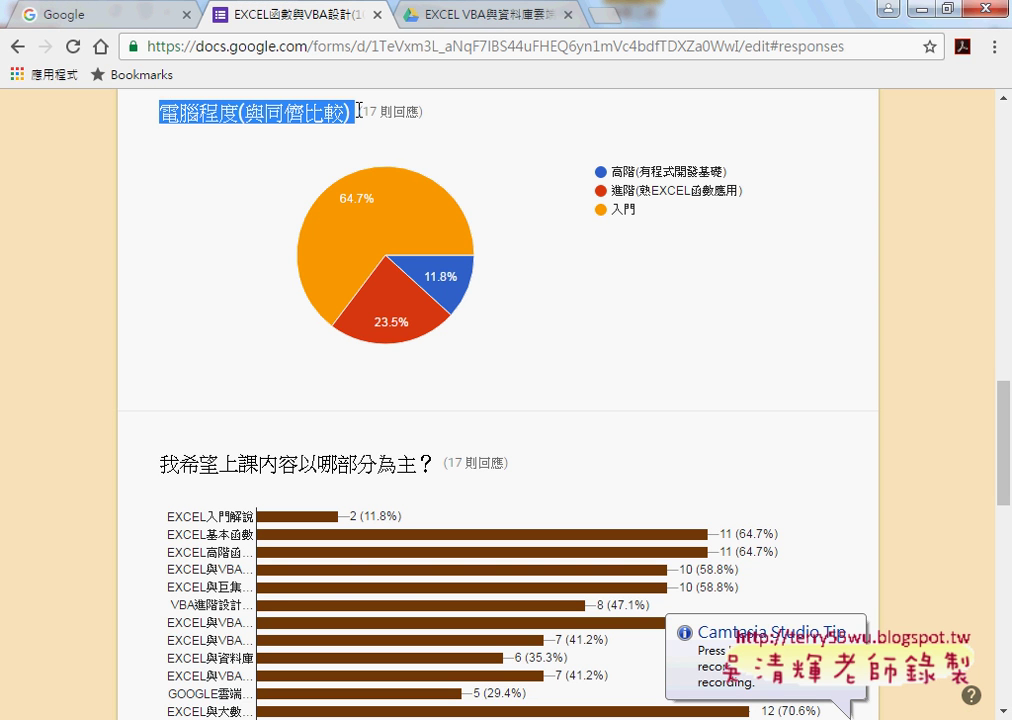
mouse_move(385, 208)
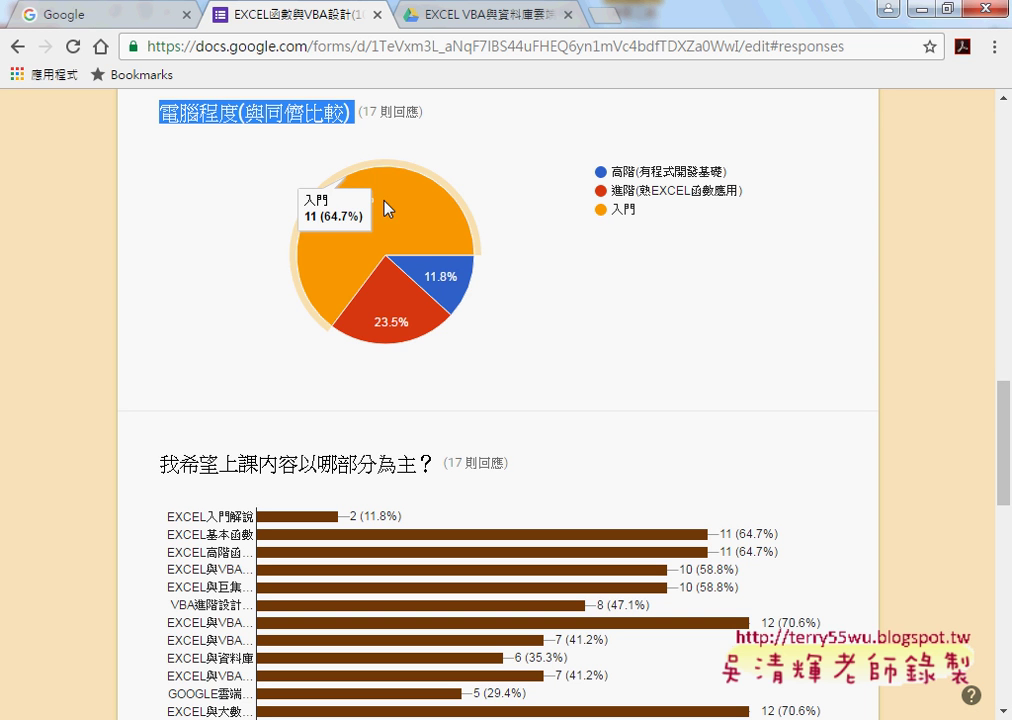
mouse_move(384, 352)
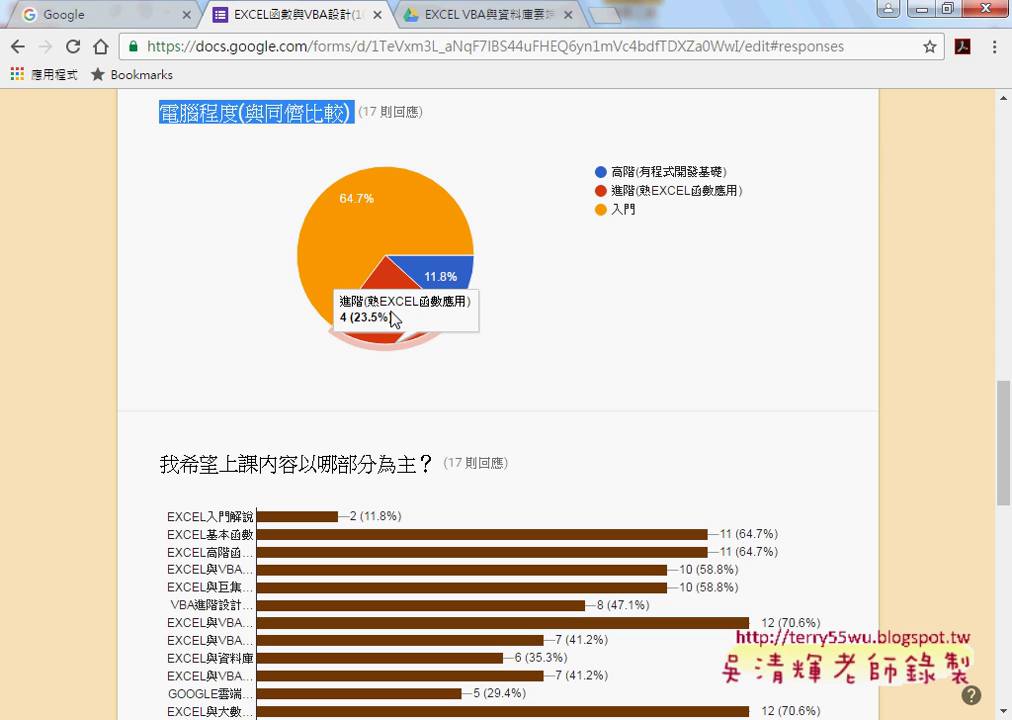
mouse_move(459, 280)
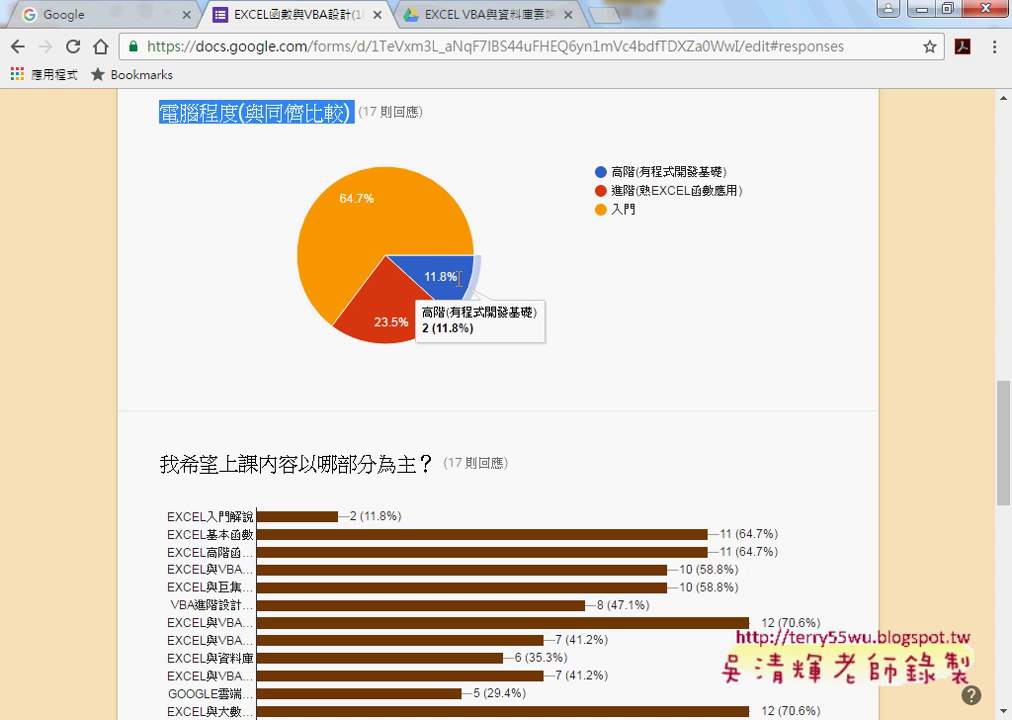
- In Drive, go through _雲端白板畫面(2016) and 01_文字與資料函數 to open 01_文字與資料函數程式碼
left_click(488, 8)
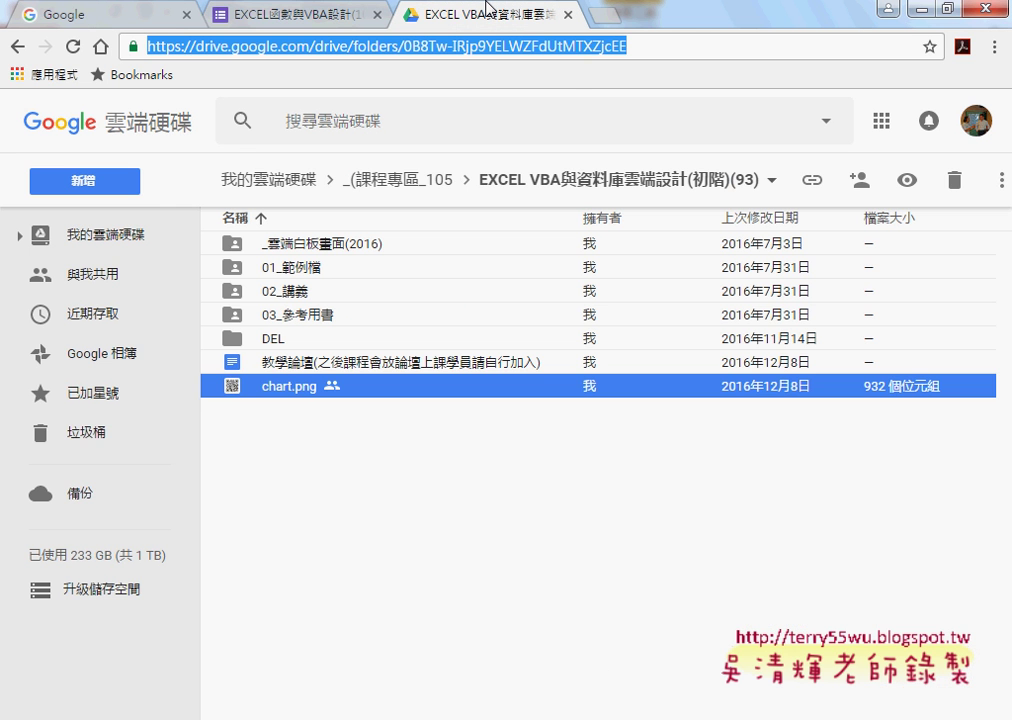
left_click(340, 245)
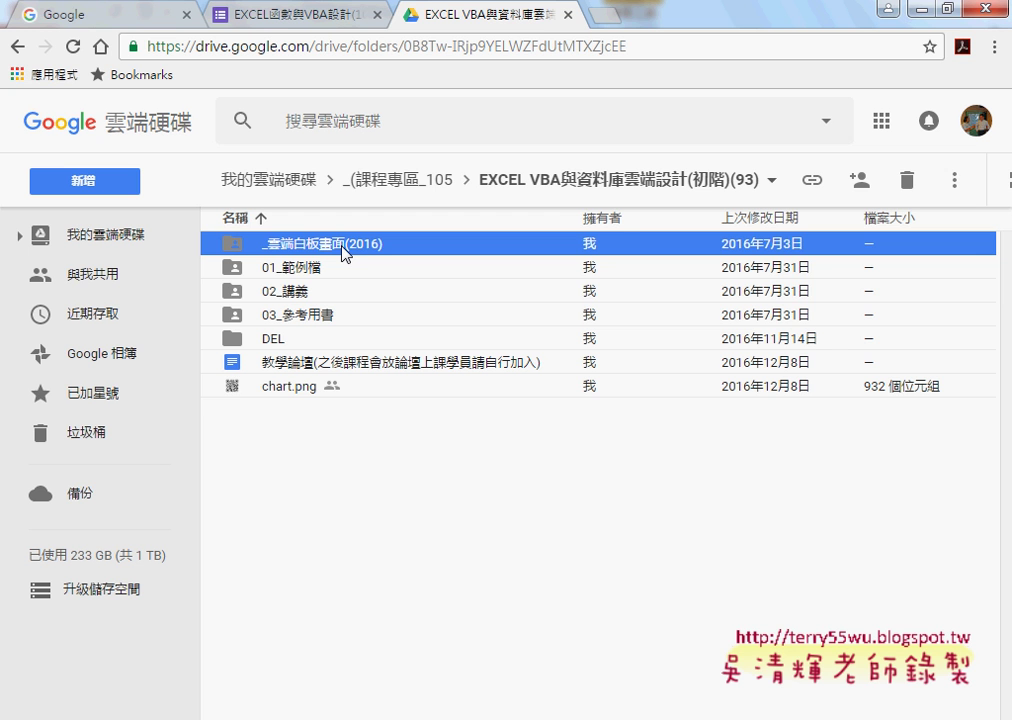
left_click(300, 292)
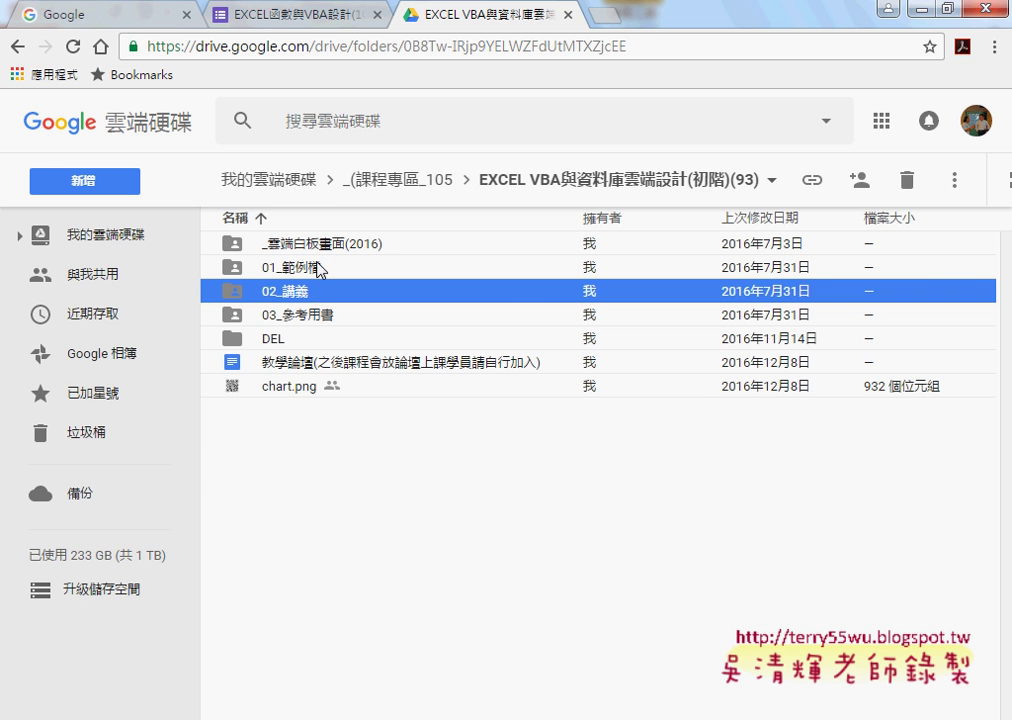
double_click(318, 250)
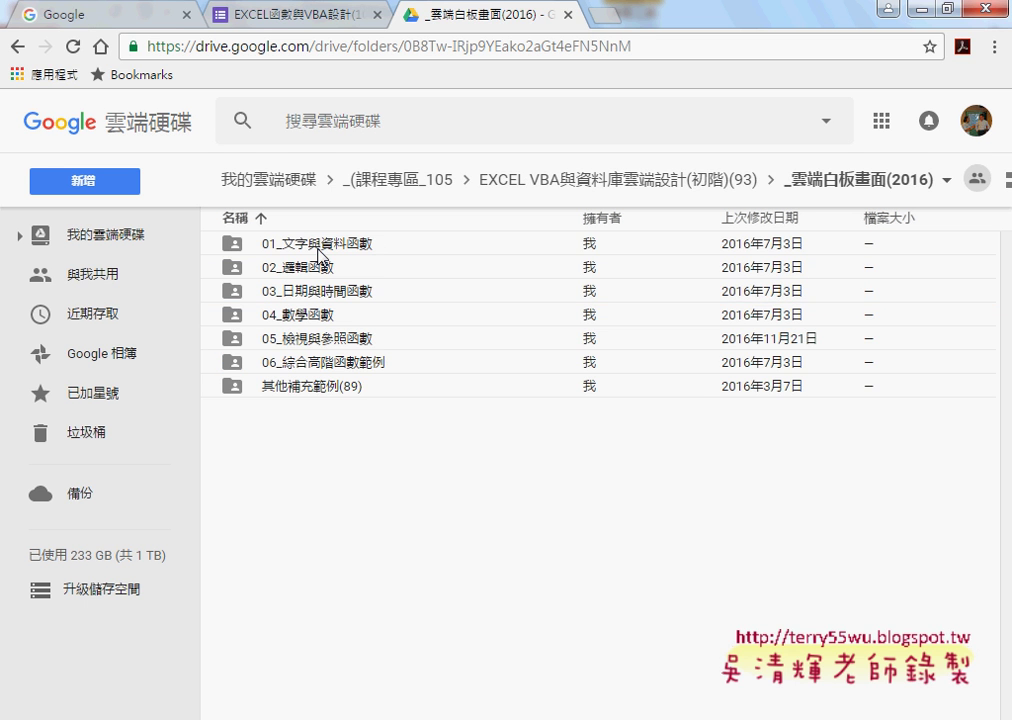
left_click(333, 388)
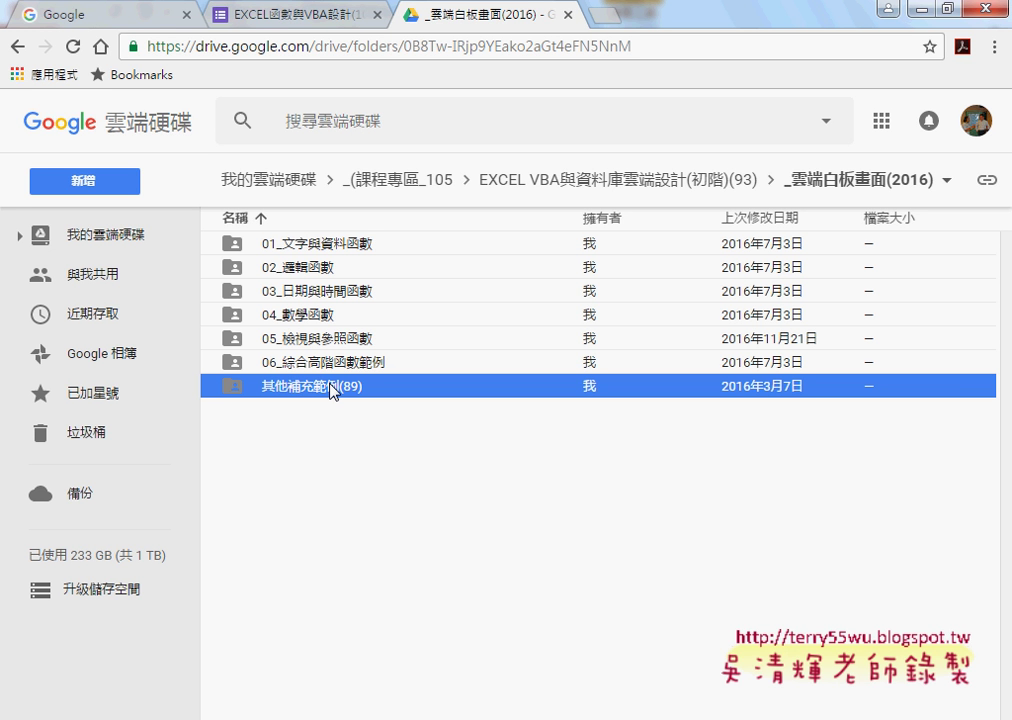
double_click(355, 243)
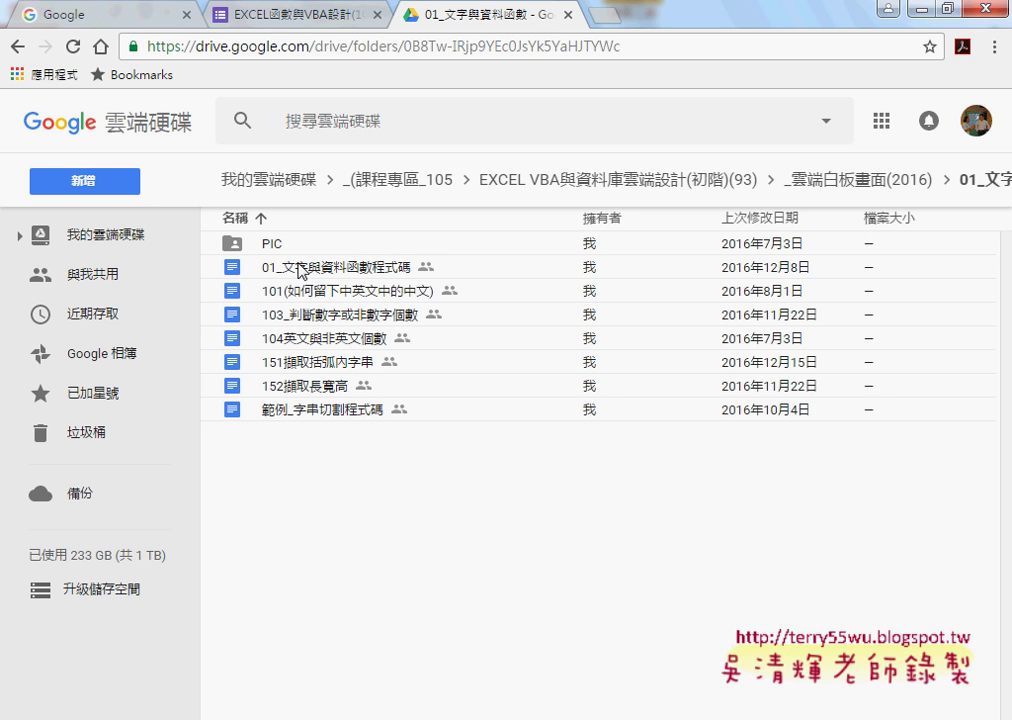
double_click(335, 268)
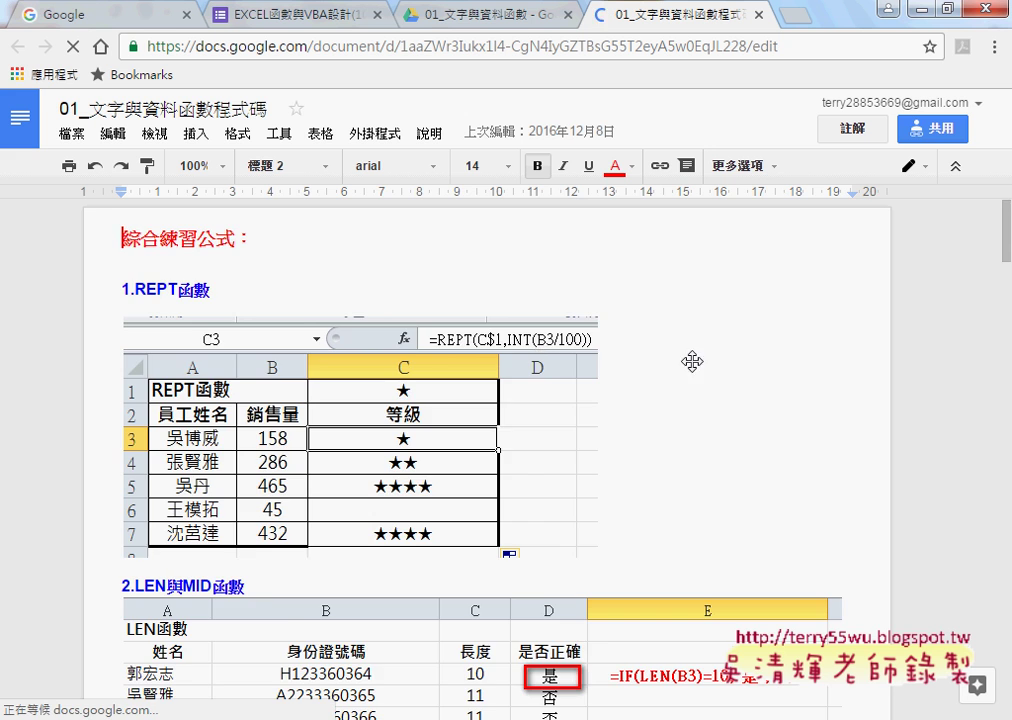
- Scroll down and highlight the 方法2 TEXT-based phone-number formula
scroll(700, 358, "down", 2)
scroll(724, 361, "down", 3)
scroll(724, 361, "down", 2)
scroll(724, 361, "down", 3)
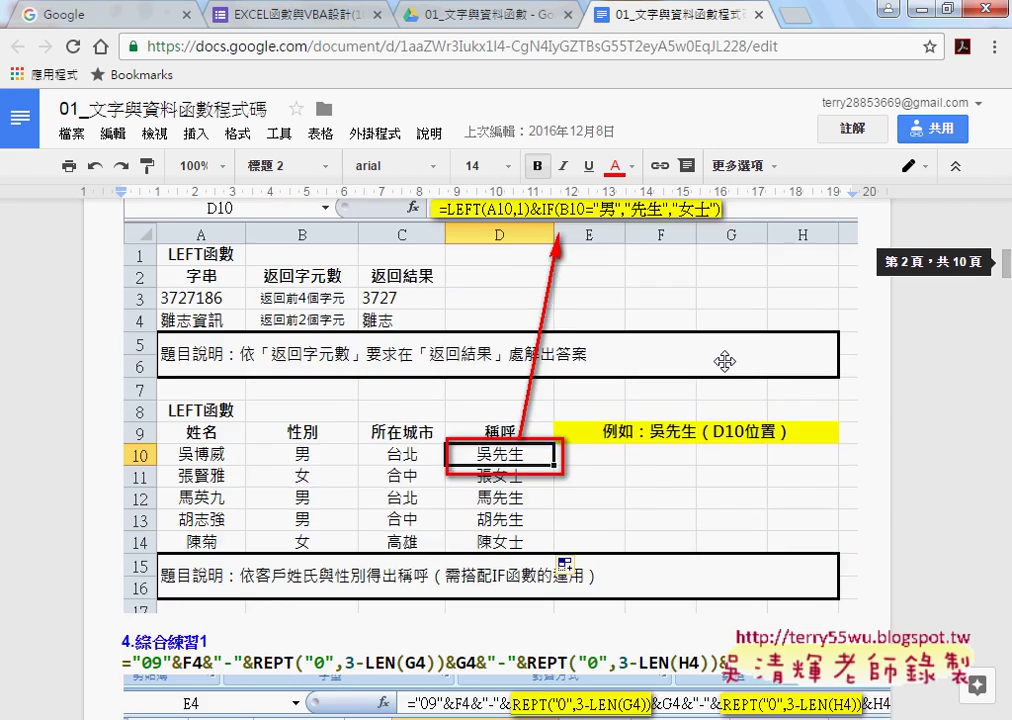
scroll(727, 298, "down", 4)
scroll(727, 298, "down", 3)
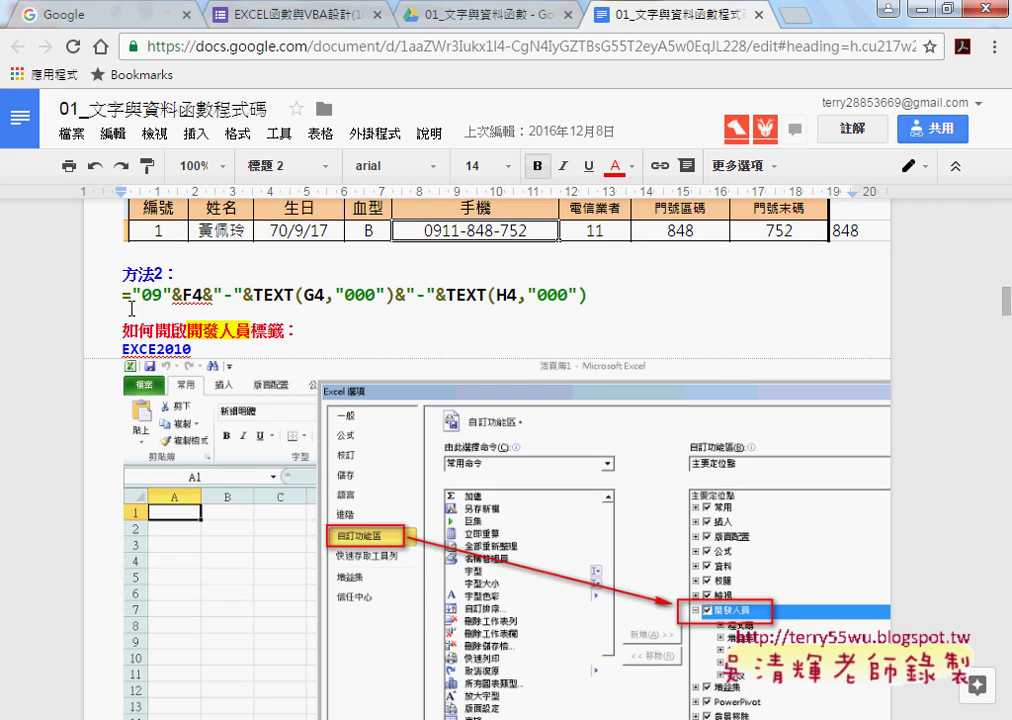
left_click_drag(121, 294, 585, 301)
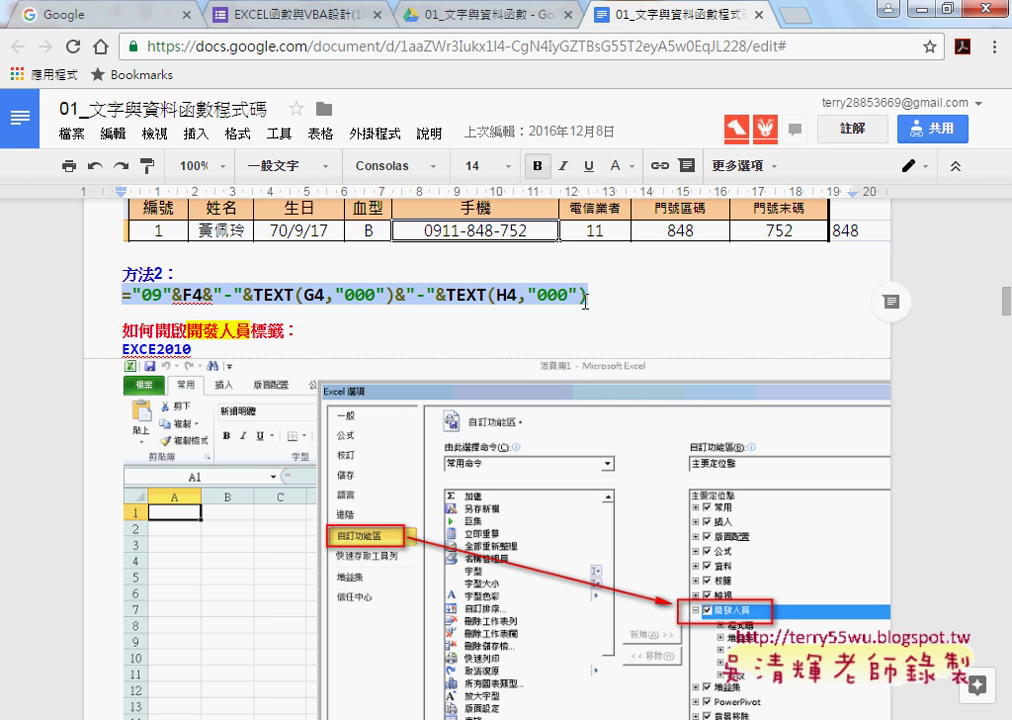
- Scroll further down to the VBA section with the Public Sub 門號 code
scroll(248, 441, "down", 5)
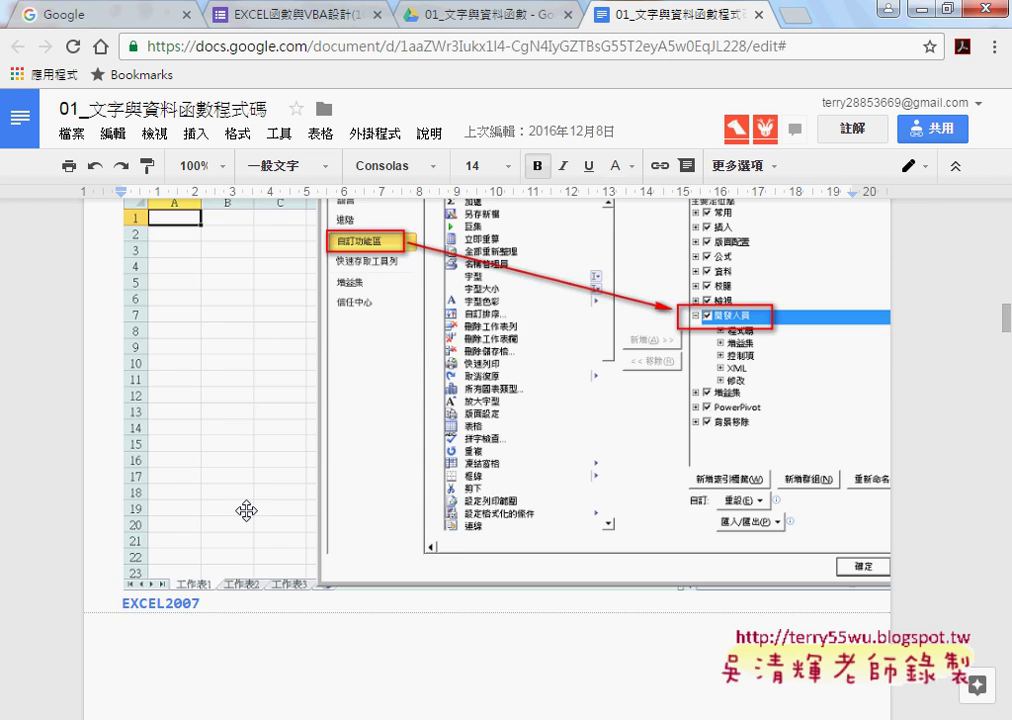
scroll(248, 511, "up", 3)
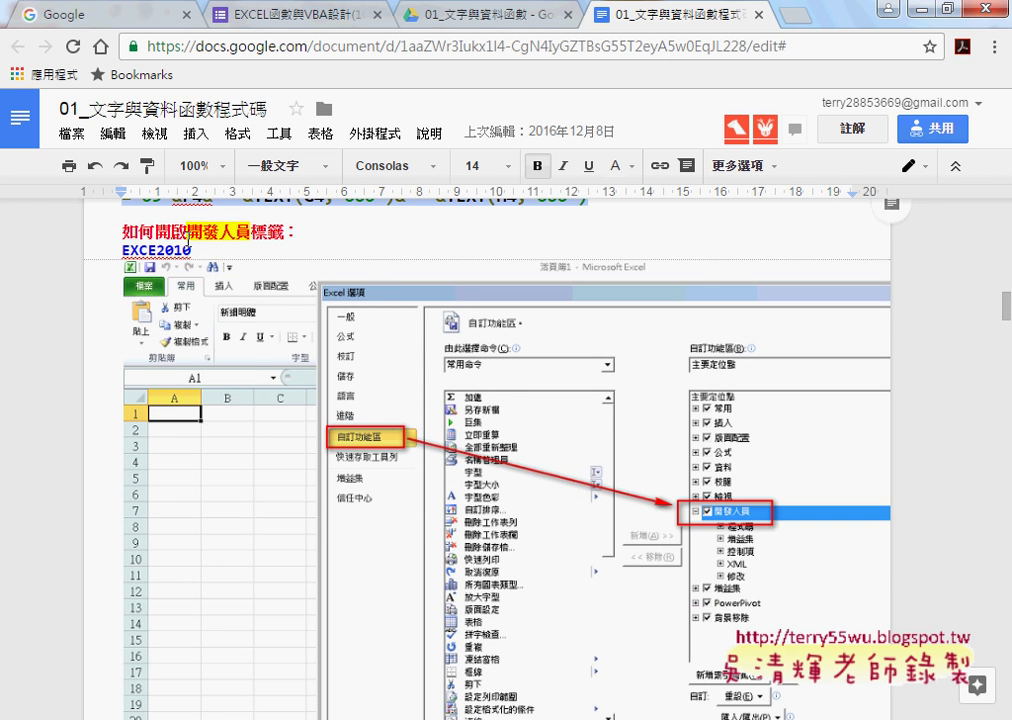
scroll(267, 413, "down", 3)
scroll(271, 413, "down", 2)
scroll(268, 412, "down", 3)
scroll(268, 412, "down", 3)
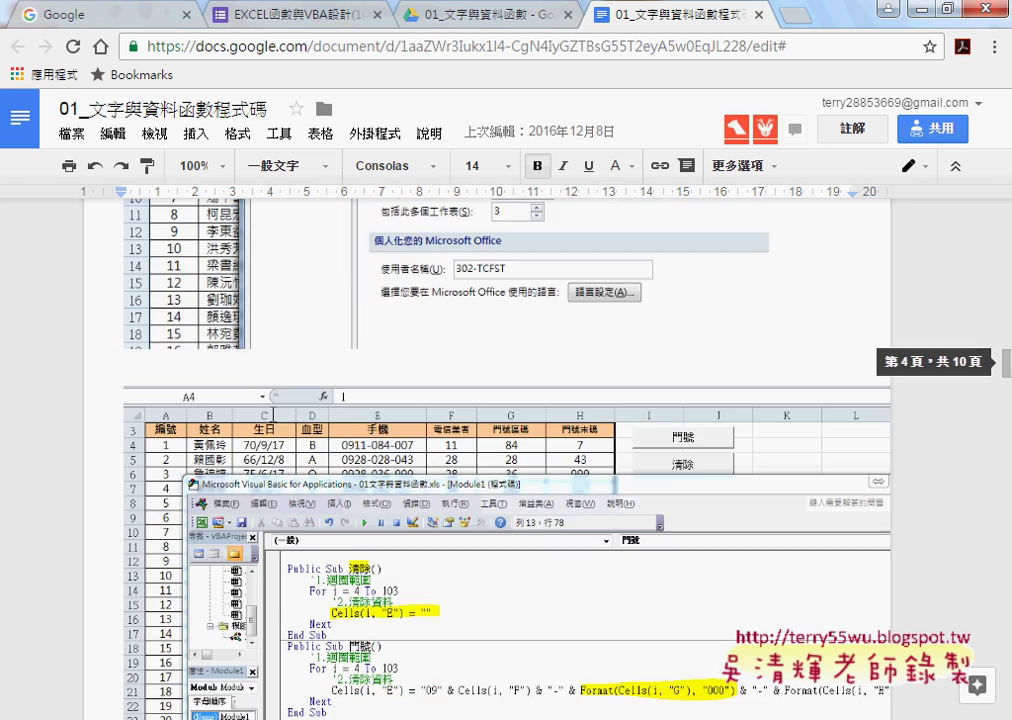
scroll(268, 412, "down", 3)
scroll(271, 412, "down", 1)
scroll(271, 412, "down", 1)
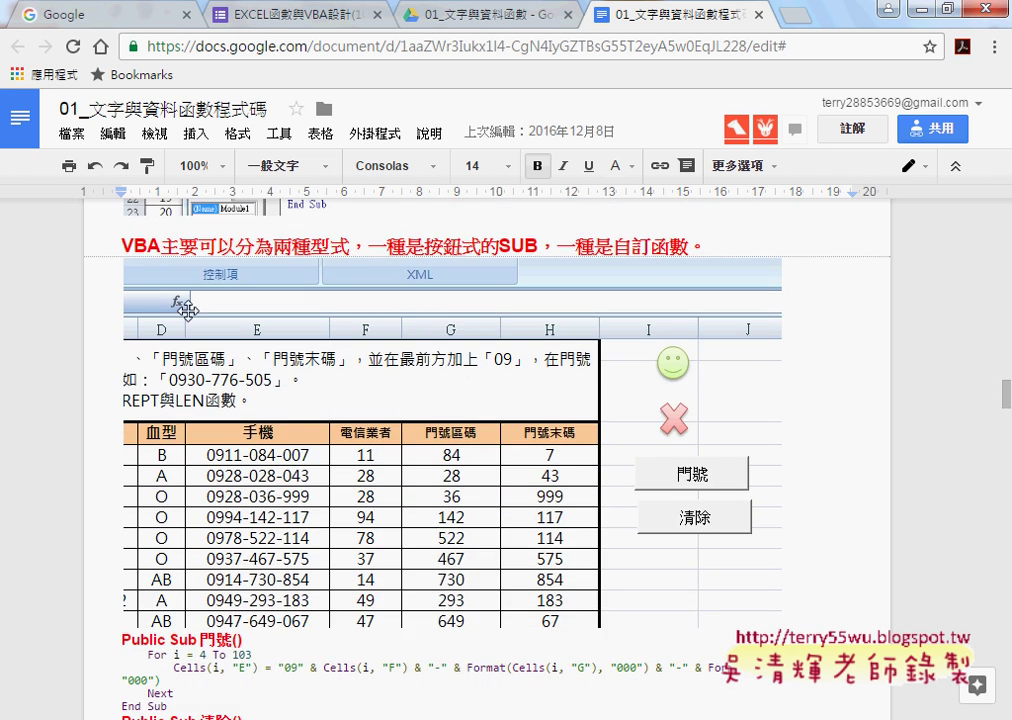
scroll(154, 298, "down", 4)
- Place the cursor at Public Sub 門號(), then close the code document to return to Drive
left_click(120, 243)
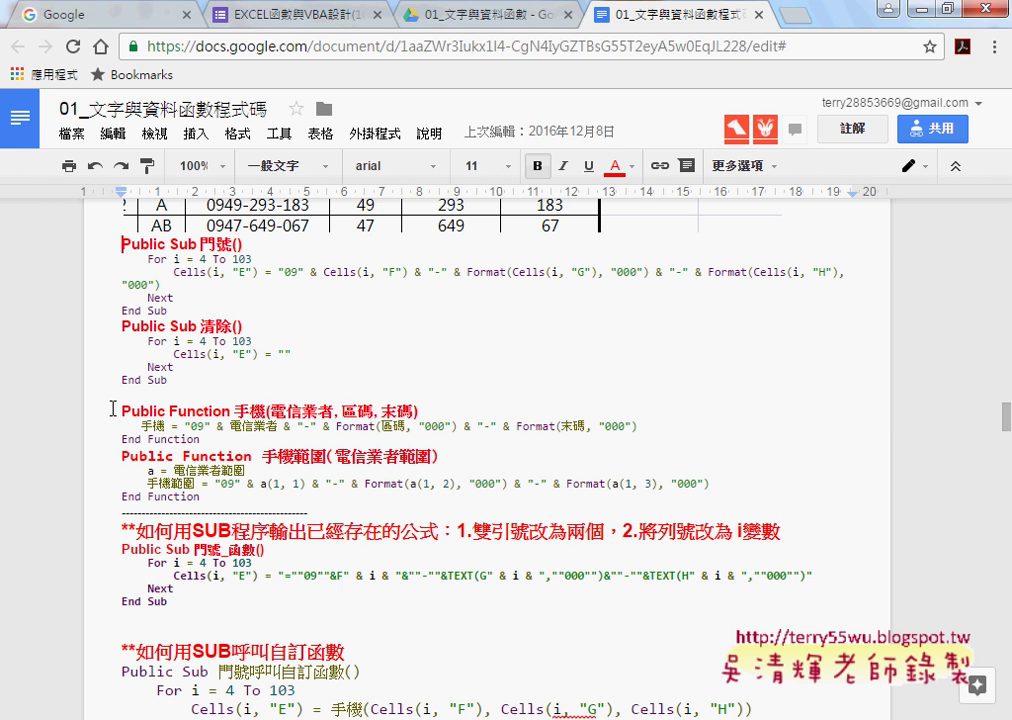
middle_click(602, 18)
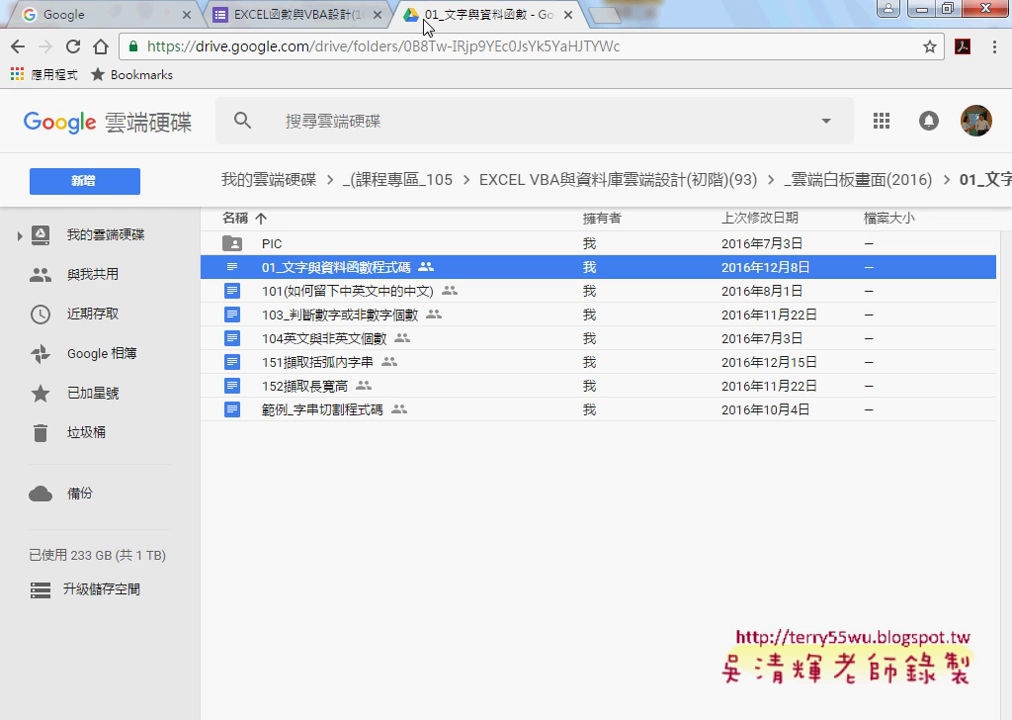
- Go up to _雲端白板畫面(2016), browse its subfolders, then bring up the PowerPoint course slides
left_click(16, 47)
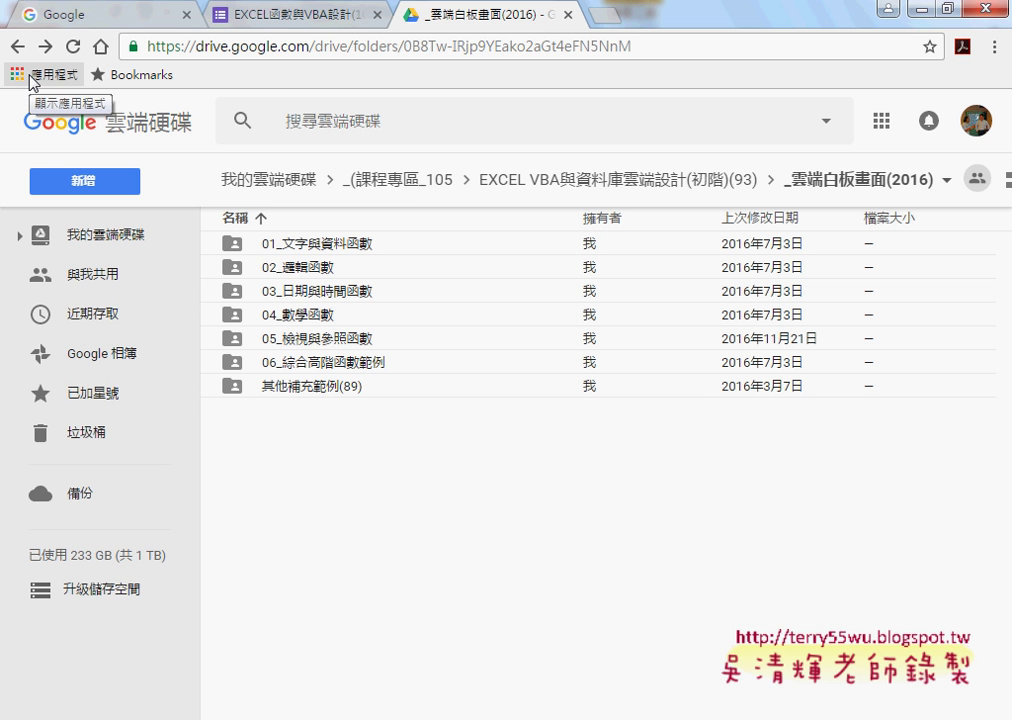
left_click(330, 273)
left_click(330, 250)
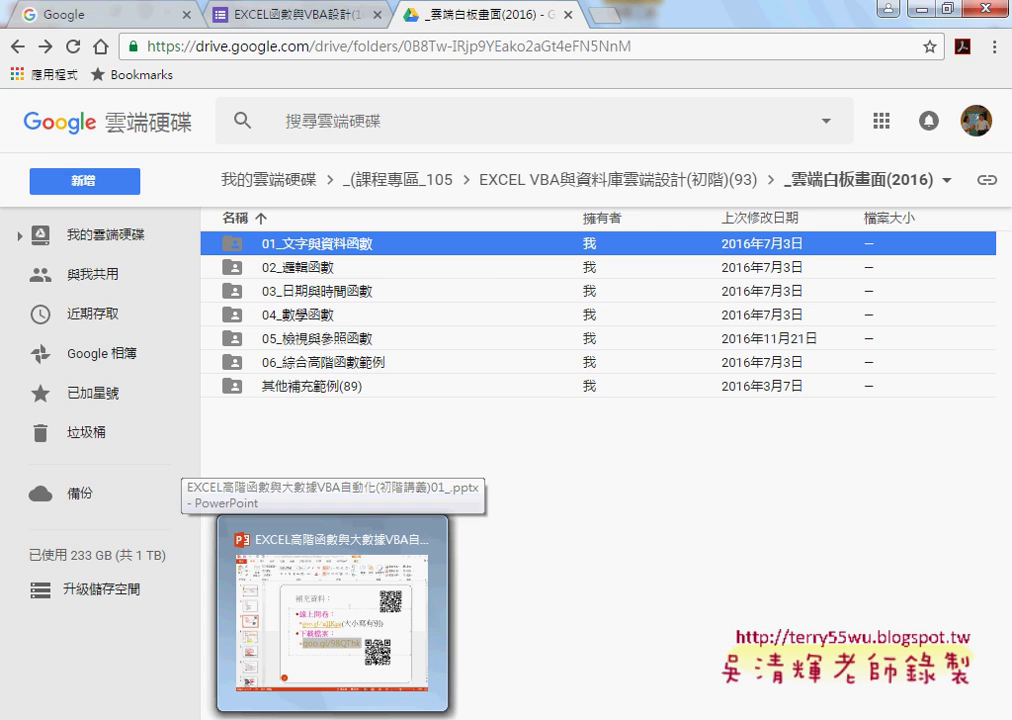
left_click(258, 531)
- Move between the course title slide and the 課程綱要 outline slide
left_click(70, 285)
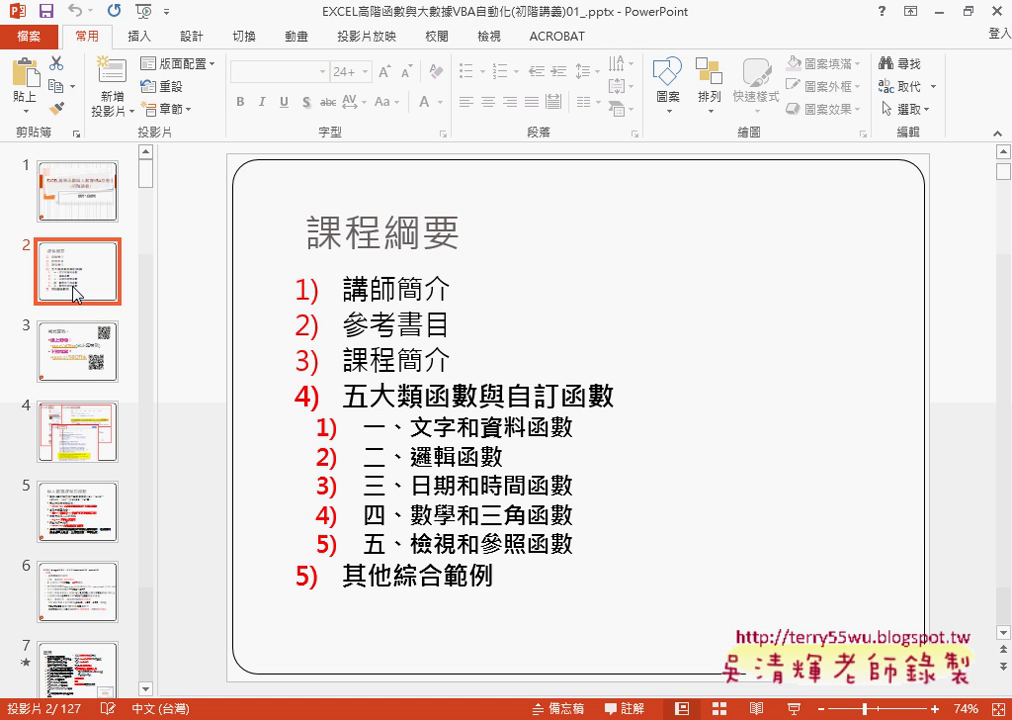
left_click(66, 205)
left_click(76, 292)
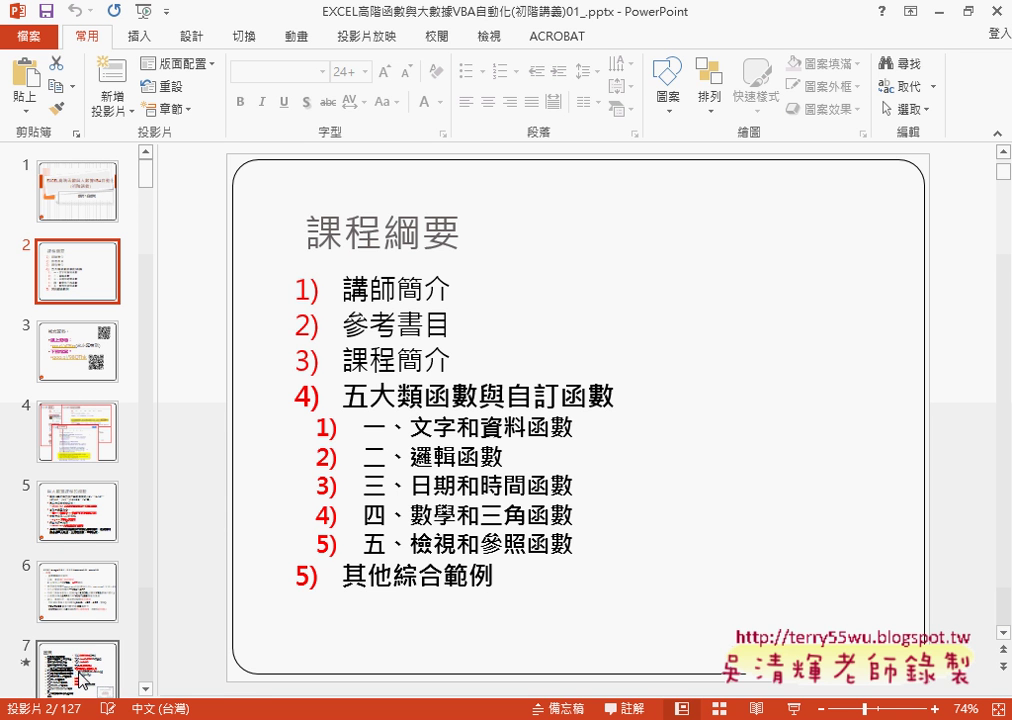
- Check 範例檔.zip in the Downloads folder, then switch to the Google Drive browser window
mouse_move(344, 719)
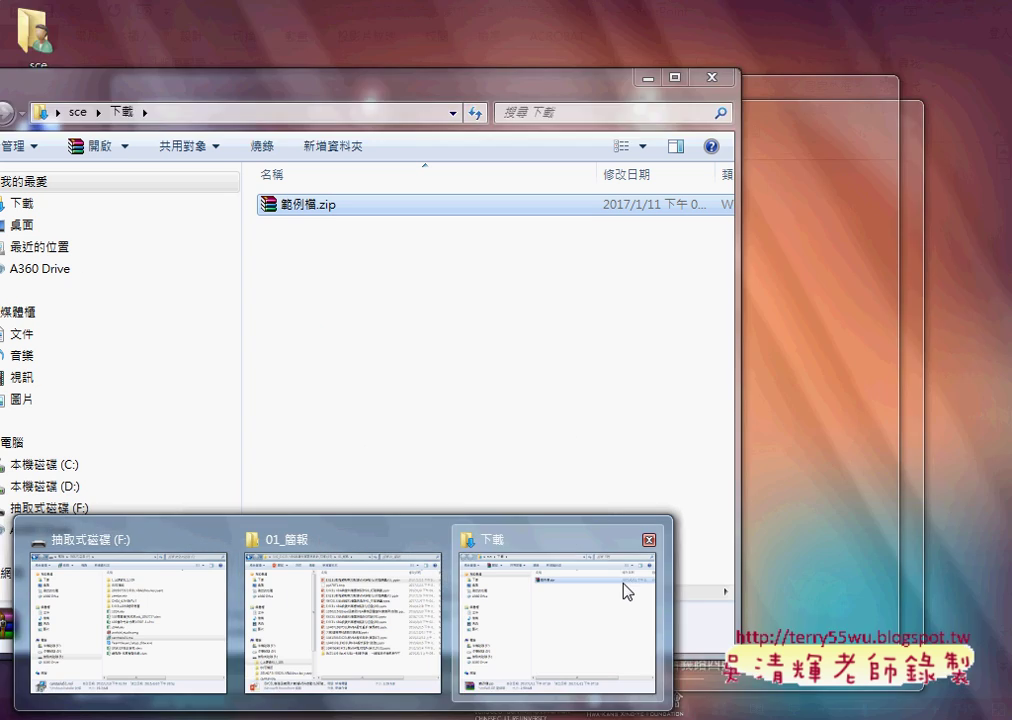
left_click(626, 592)
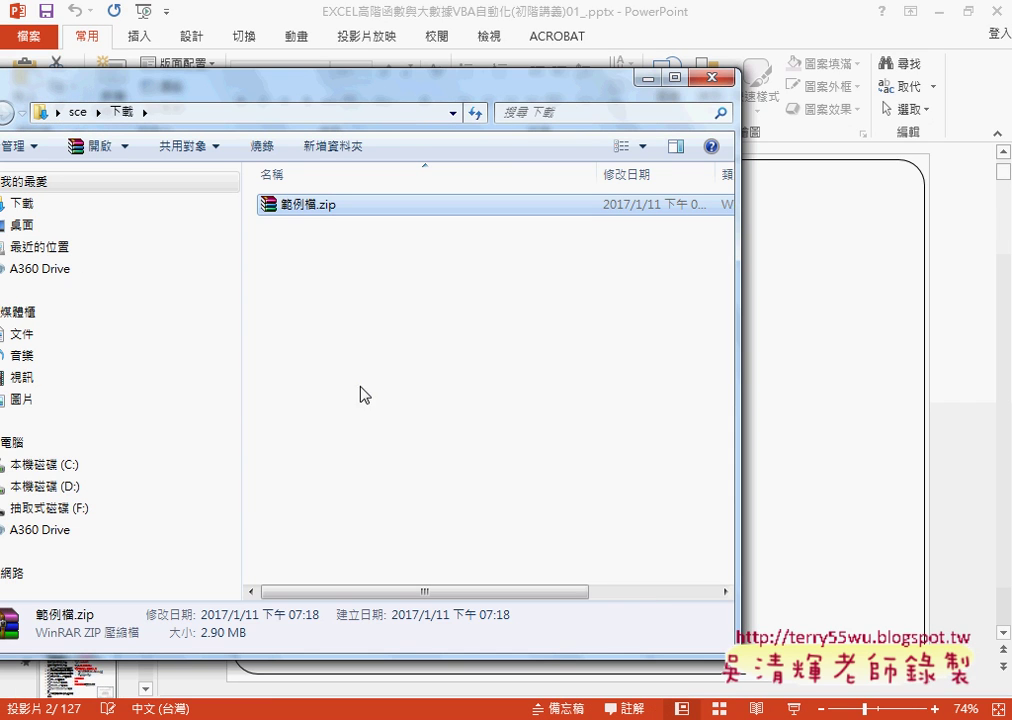
right_click(301, 213)
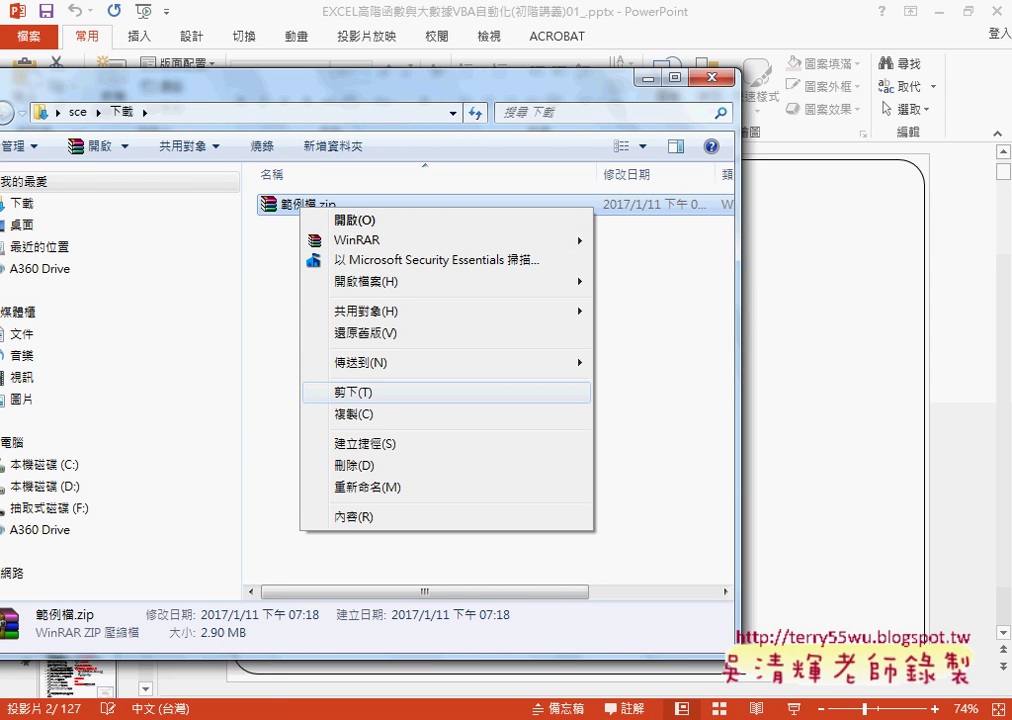
mouse_move(150, 715)
left_click(130, 620)
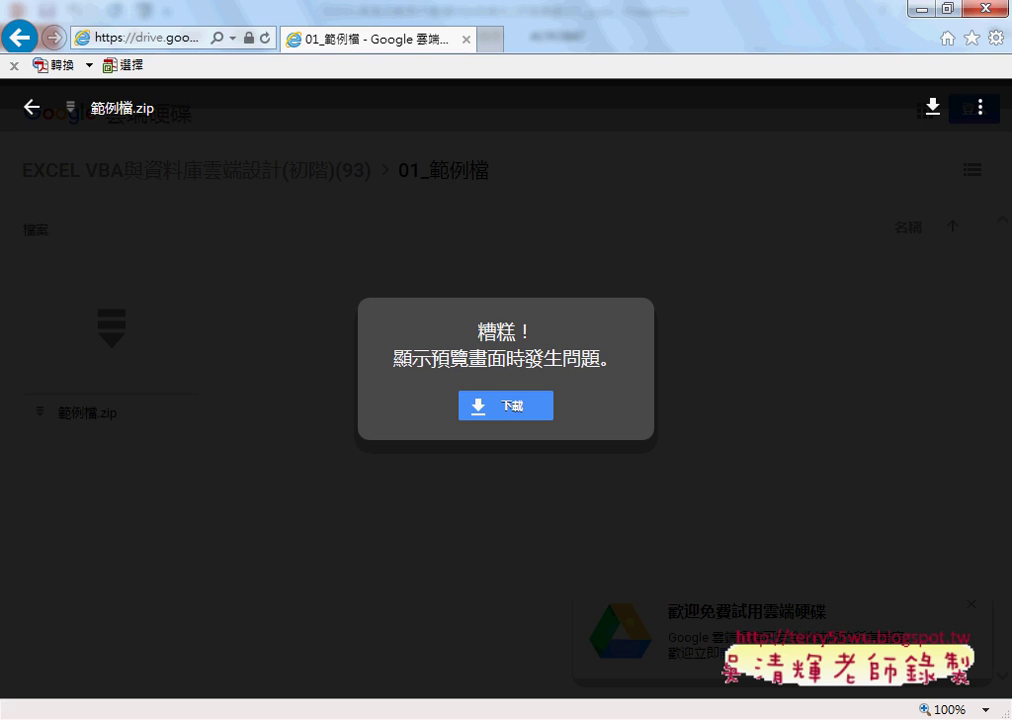
- Open 範例檔.zip from the 01_範例檔 folder and save its download to disk
left_click(31, 106)
left_click(330, 178)
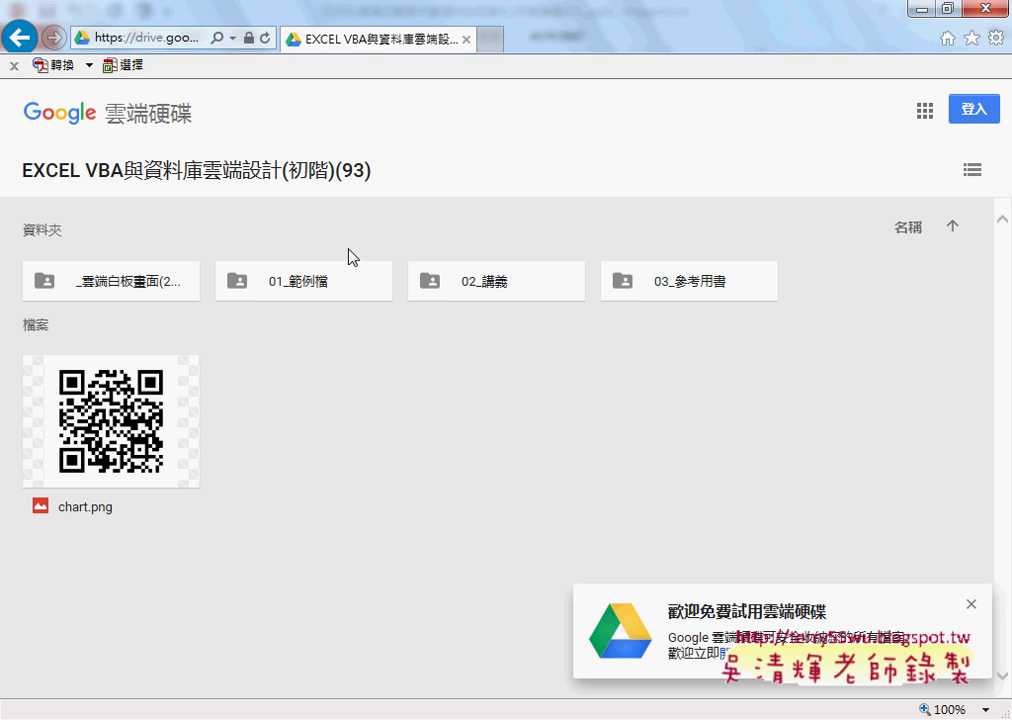
double_click(305, 287)
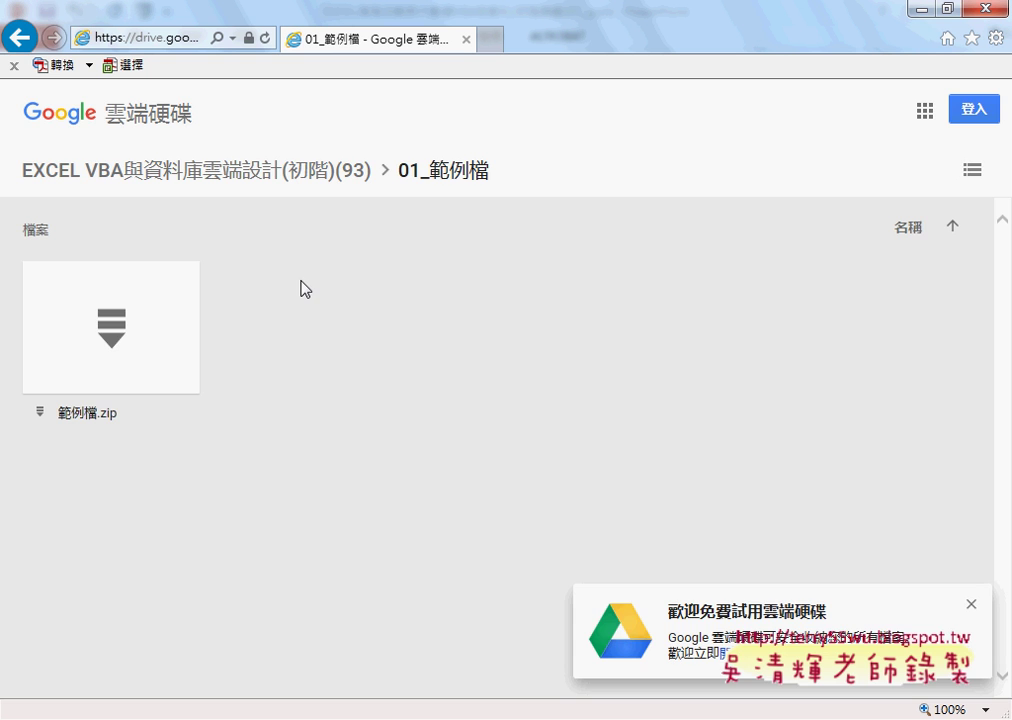
double_click(117, 334)
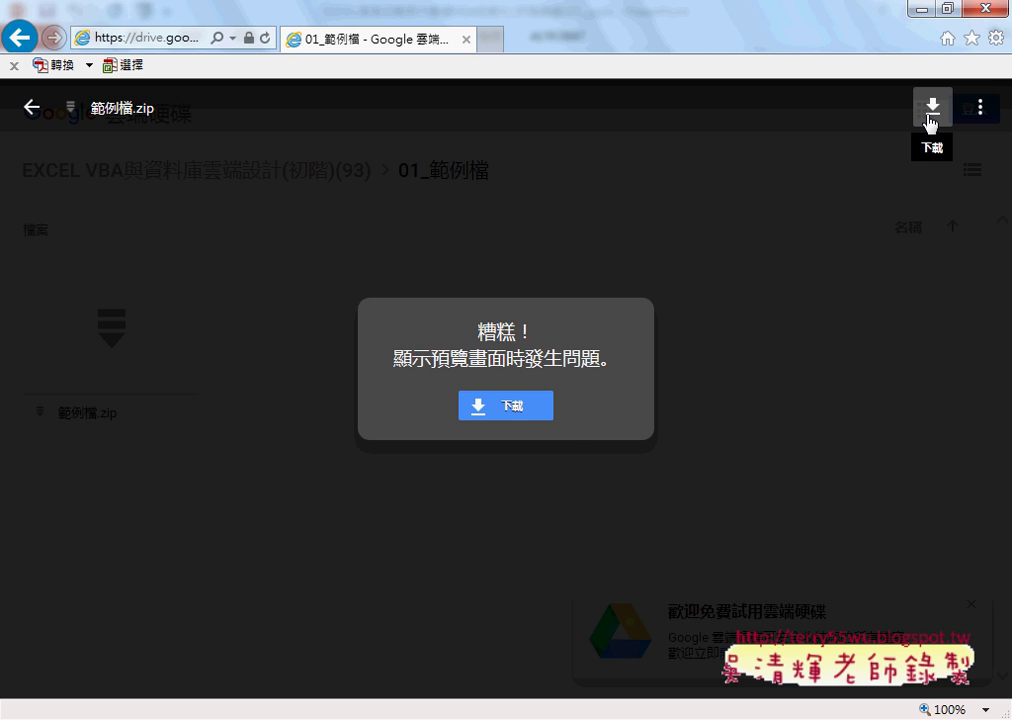
left_click(931, 108)
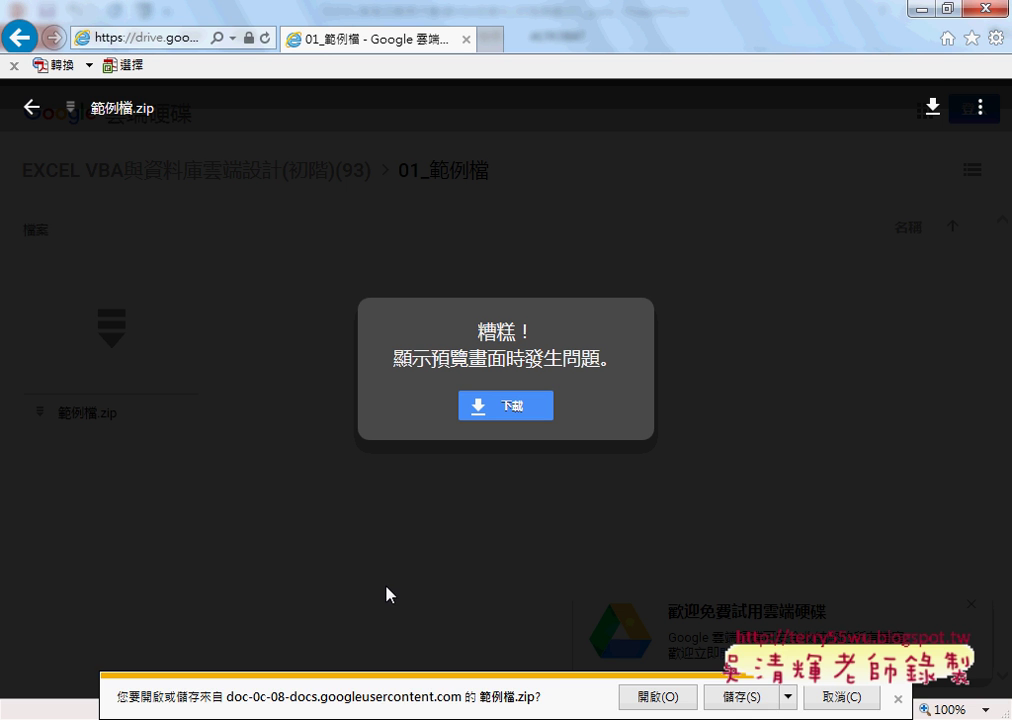
left_click(740, 697)
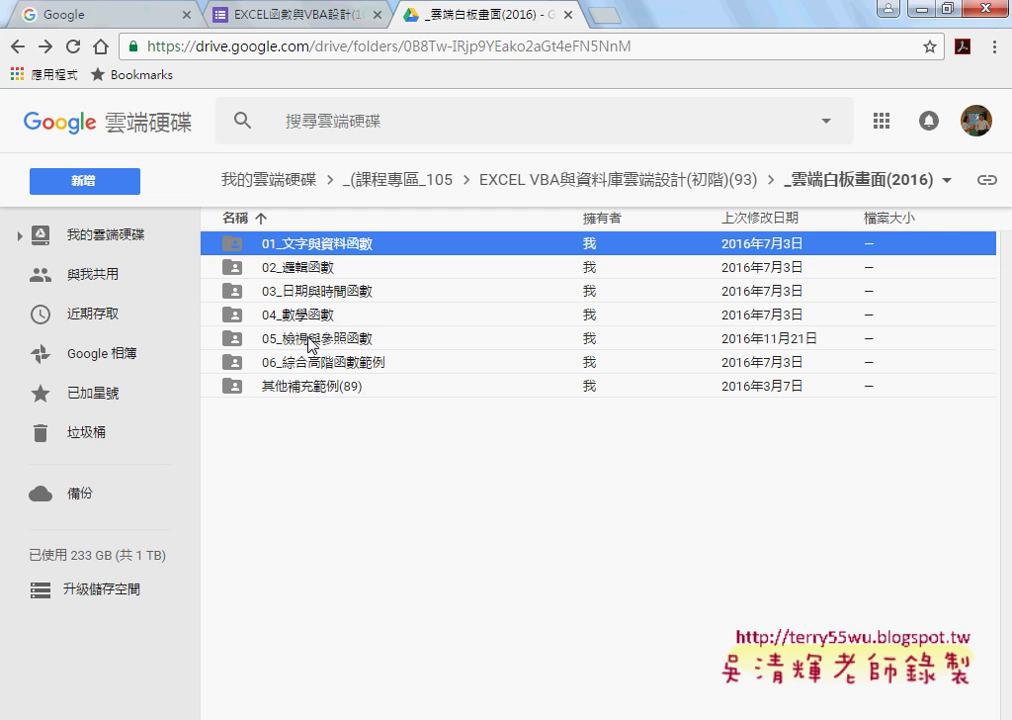
- Re-open 範例檔.zip in 01_範例檔, download it again, and open the finished download's options
left_click(654, 190)
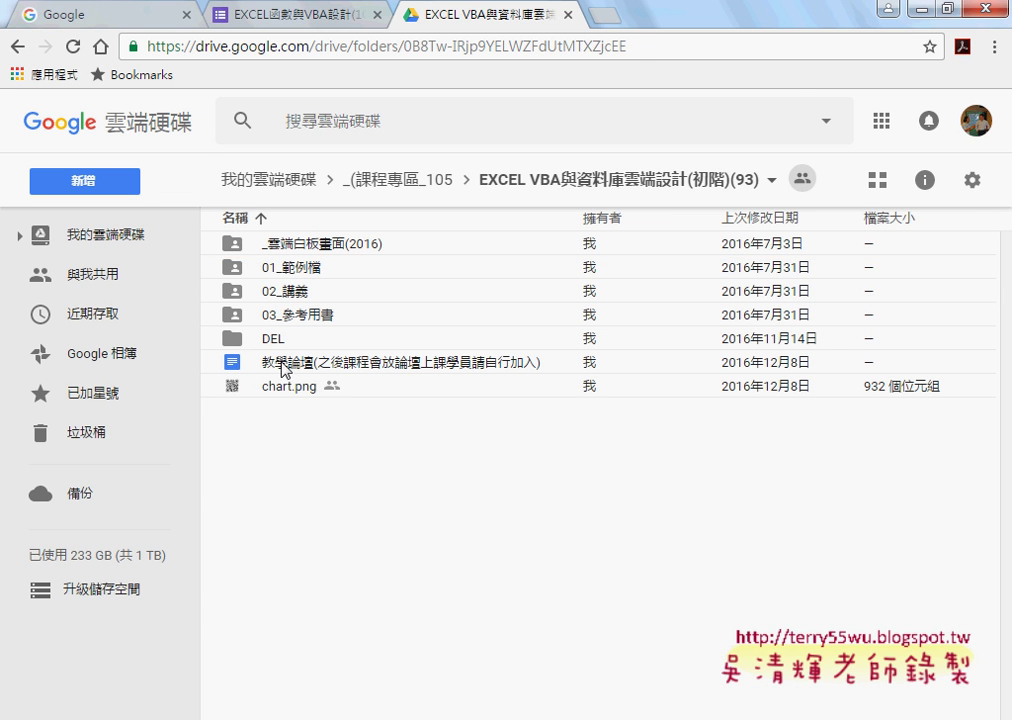
left_click(289, 270)
double_click(289, 270)
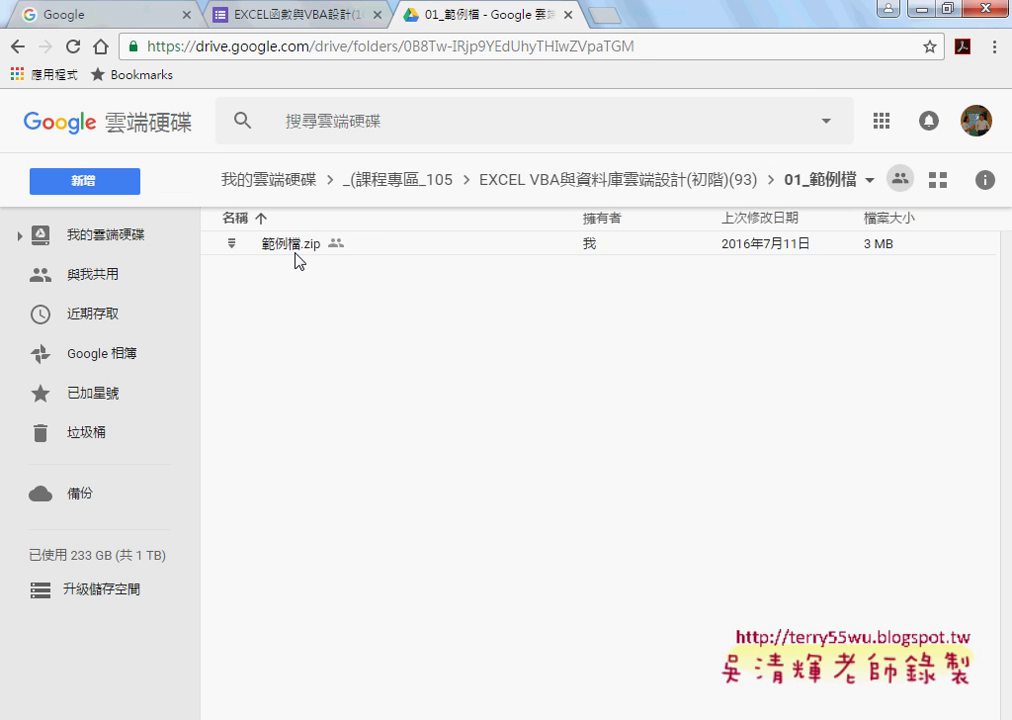
double_click(296, 243)
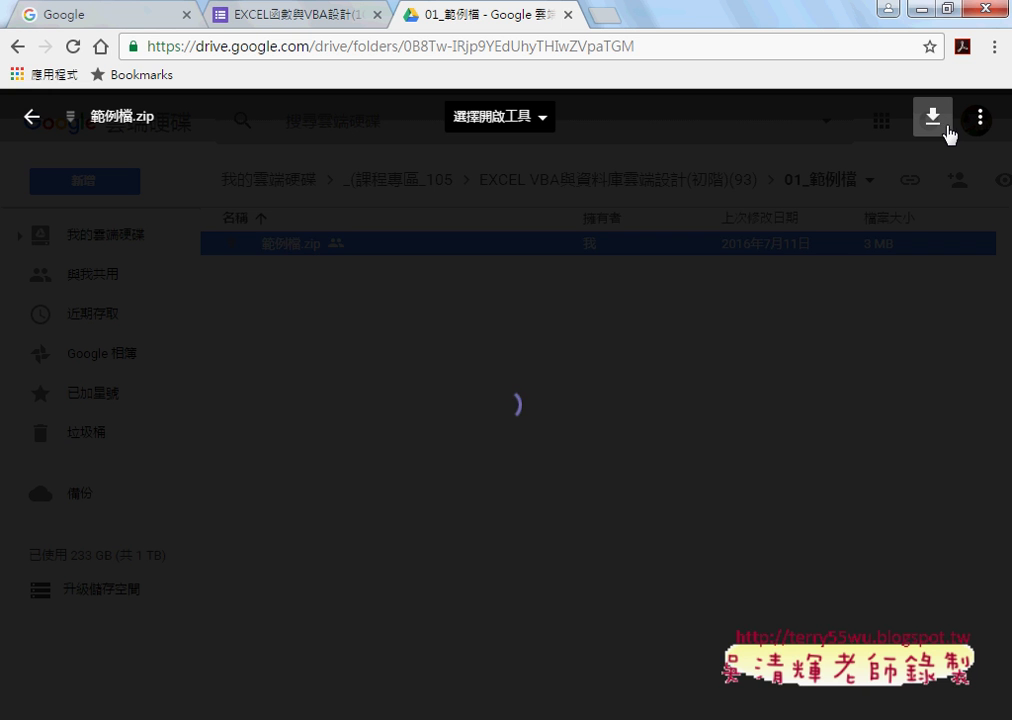
left_click(940, 125)
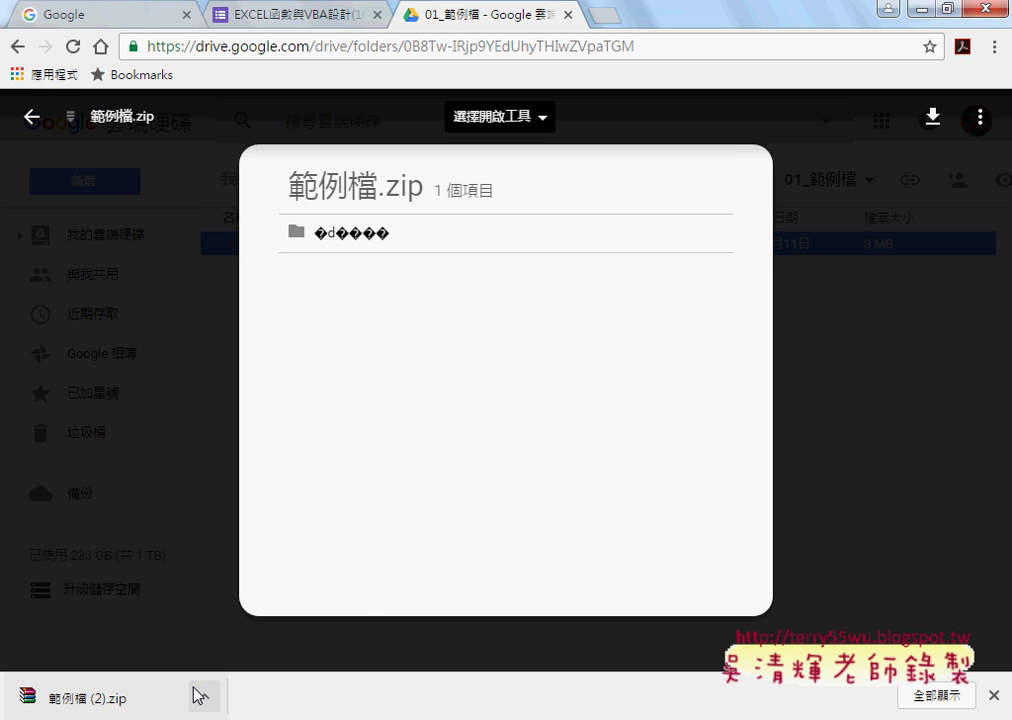
left_click(201, 696)
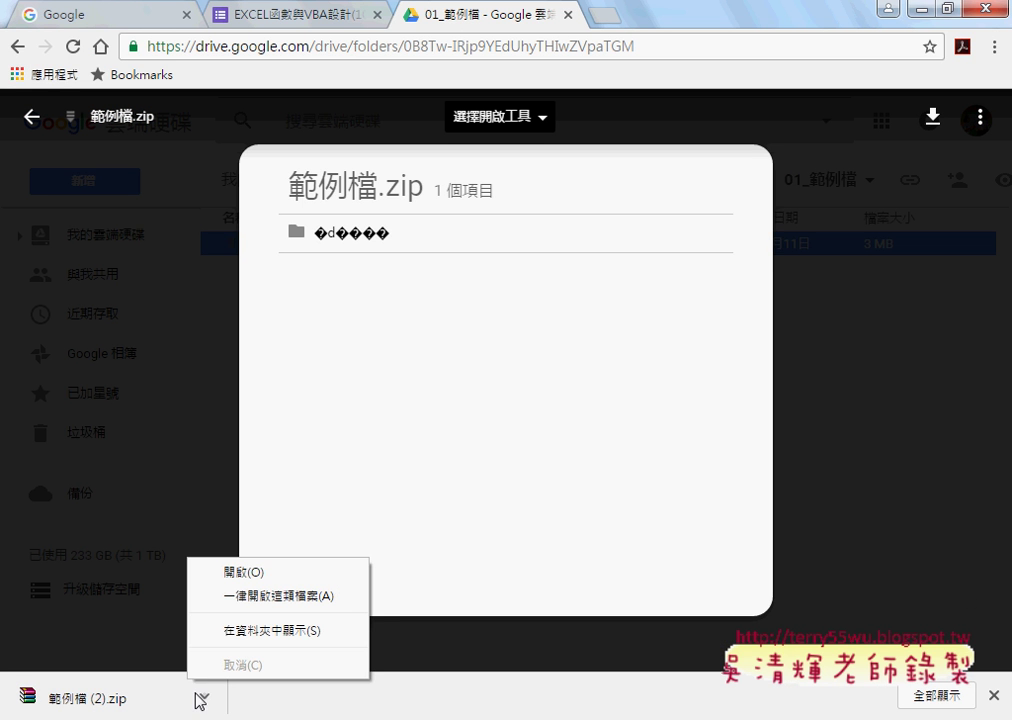
- Show the download in its folder and extract 範例檔.zip there with WinRAR's 解壓縮至此
left_click(258, 635)
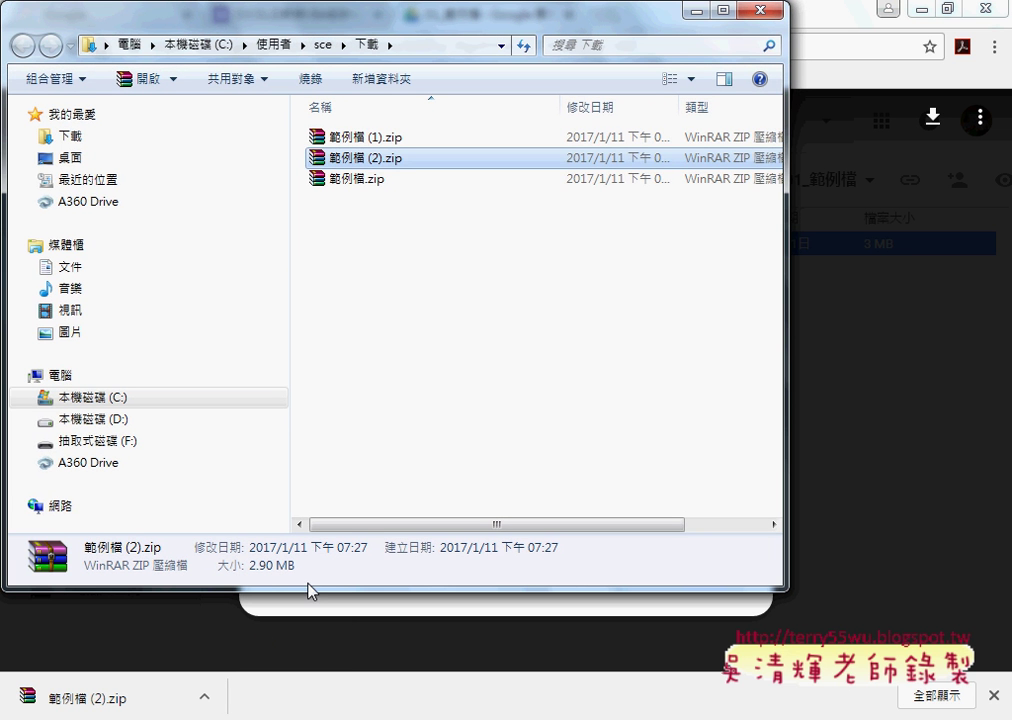
left_click(374, 185)
right_click(374, 185)
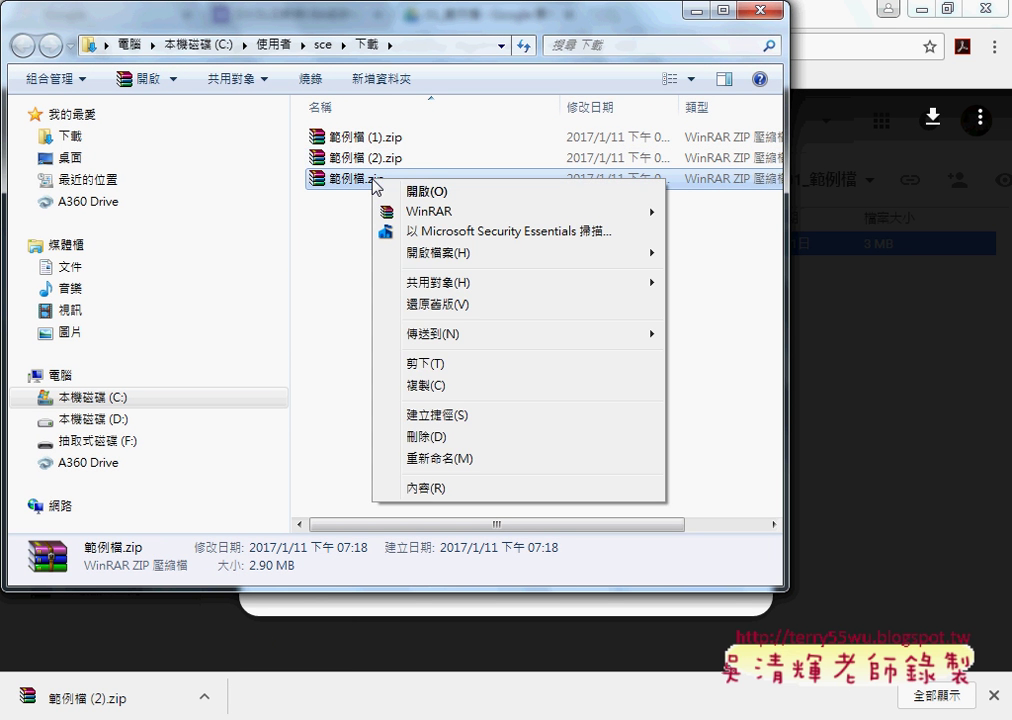
mouse_move(392, 219)
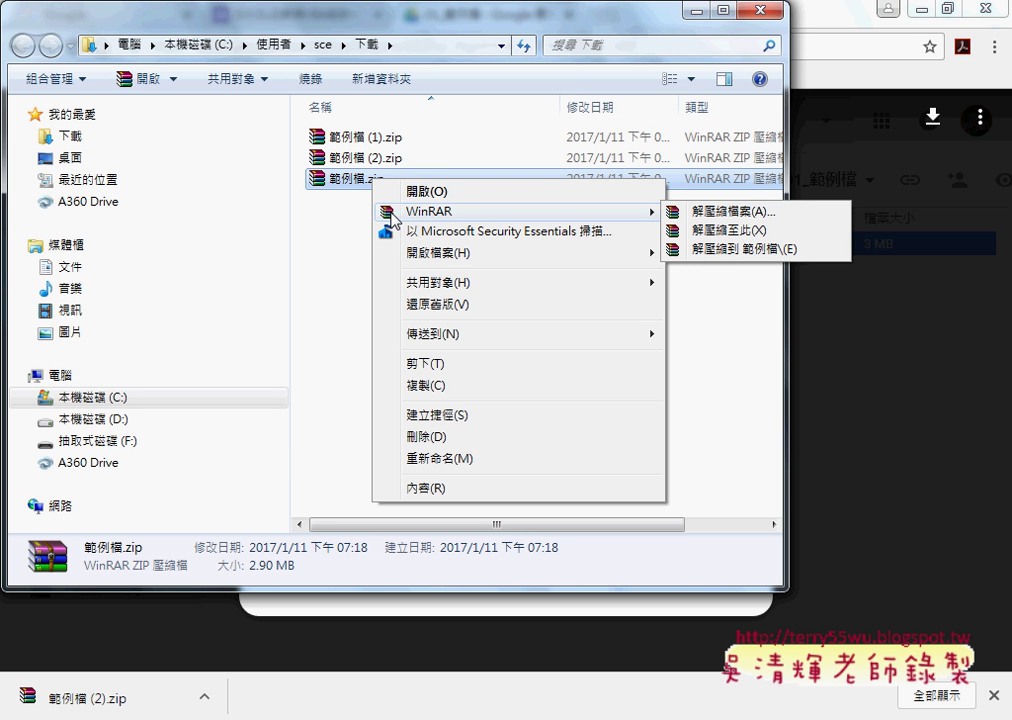
left_click(755, 230)
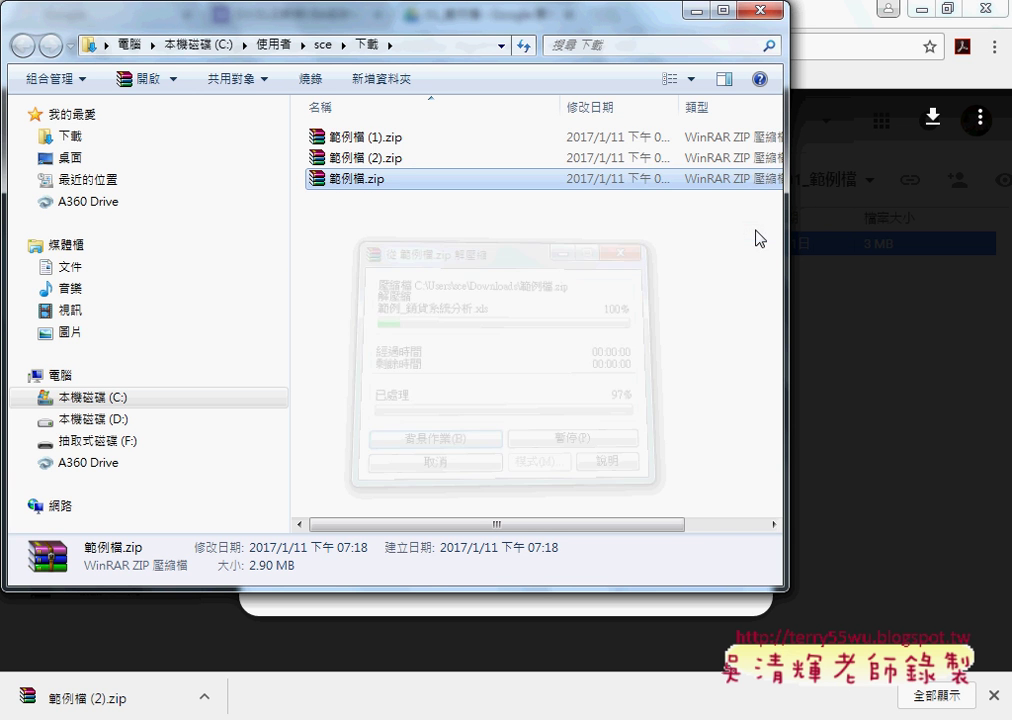
- Go into the extracted 範例檔 and 01文字與資料函數 folders and launch 01文字與資料函數.xls
double_click(373, 136)
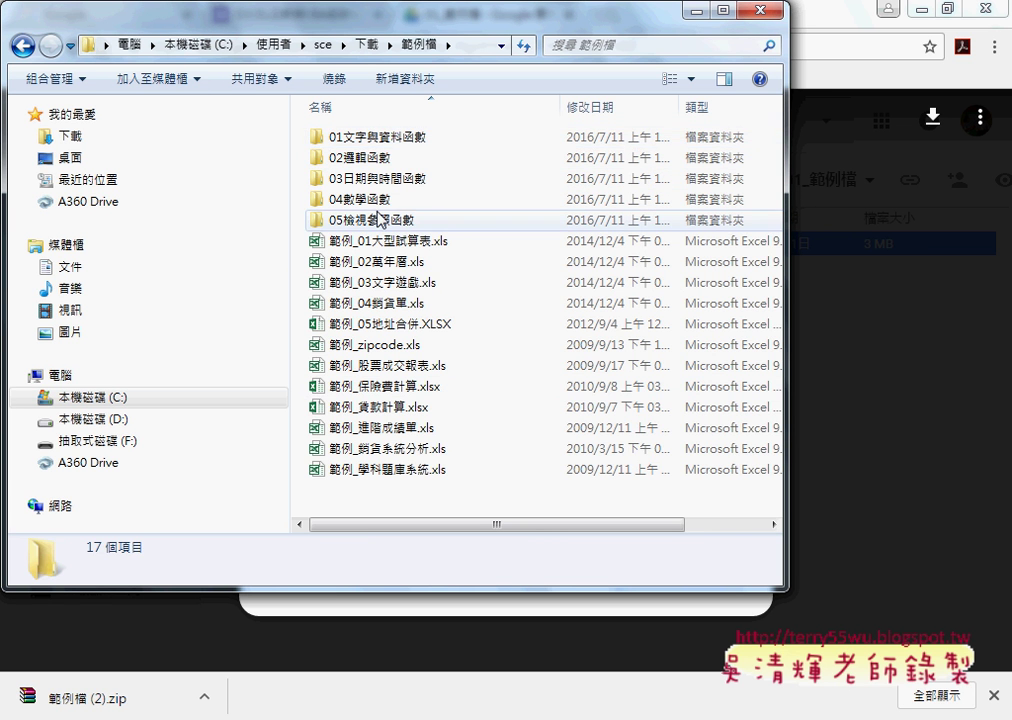
left_click_drag(384, 495, 395, 256)
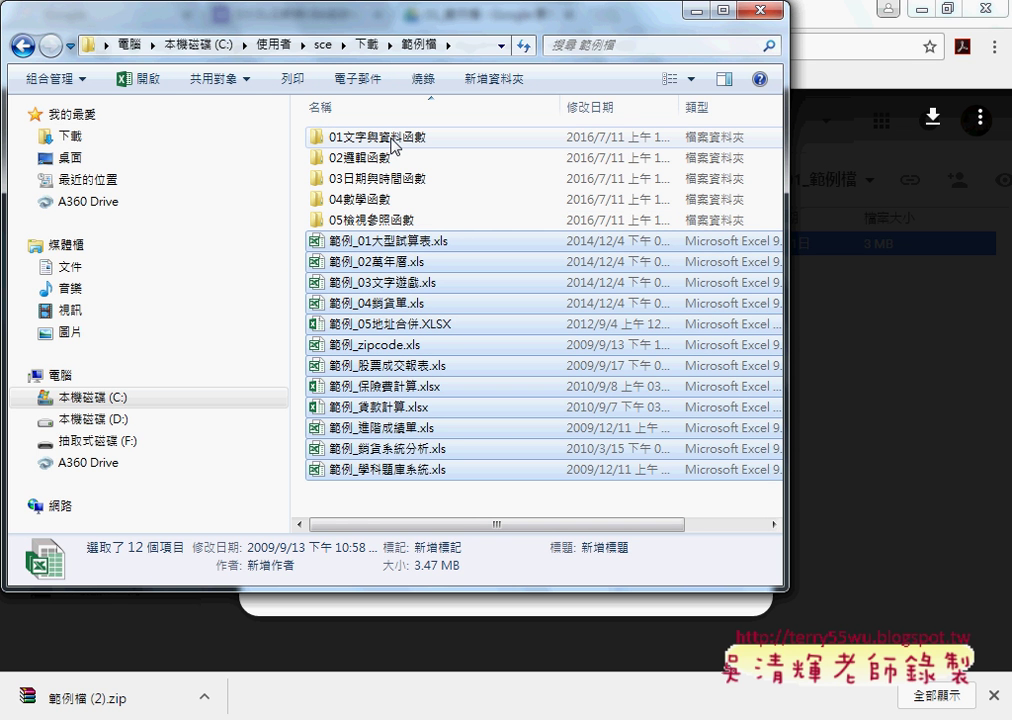
left_click(390, 145)
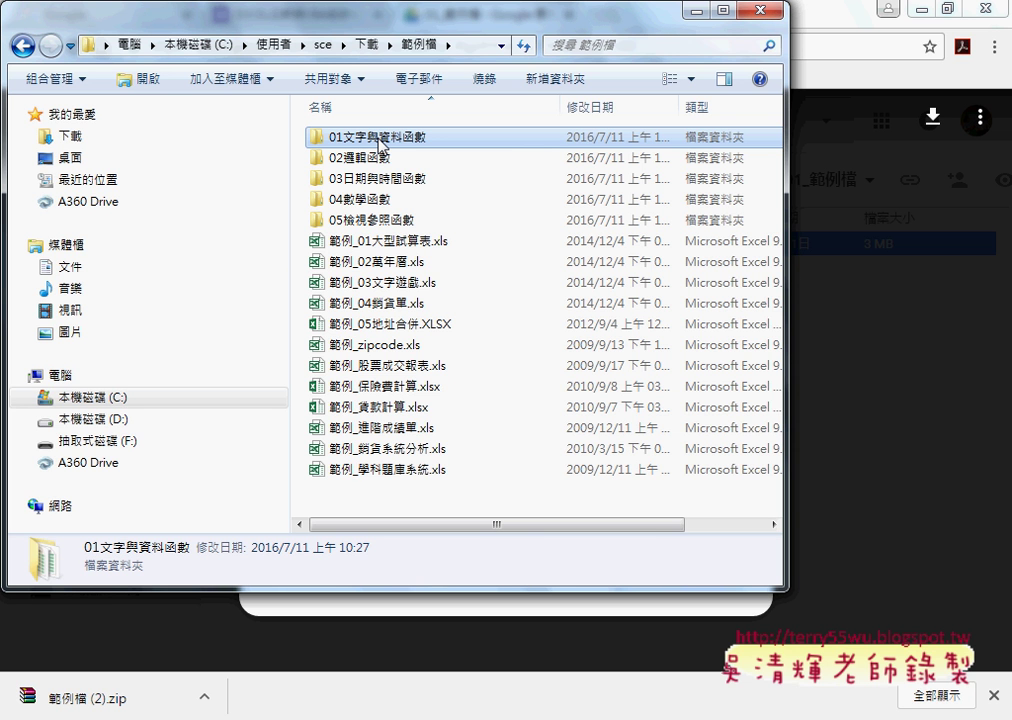
double_click(382, 144)
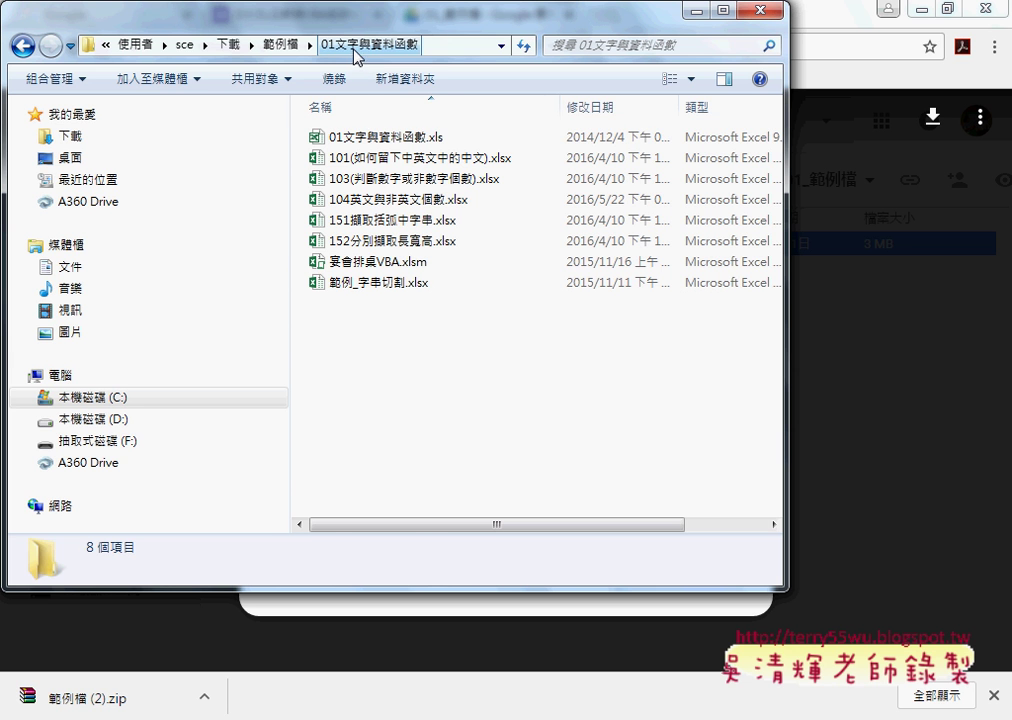
left_click(362, 142)
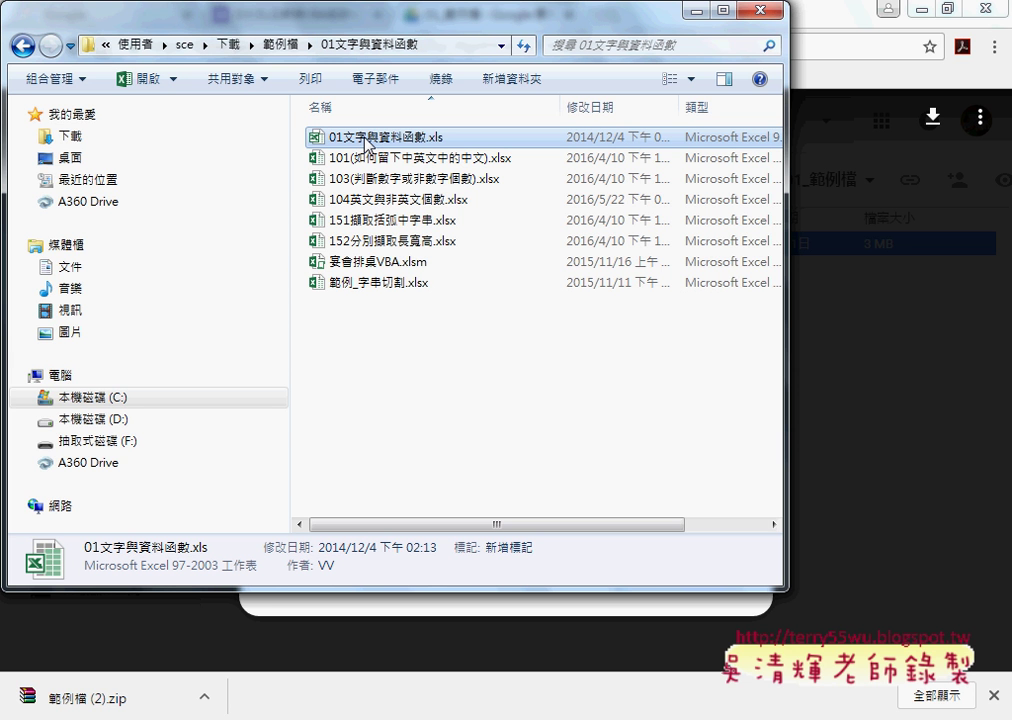
double_click(365, 142)
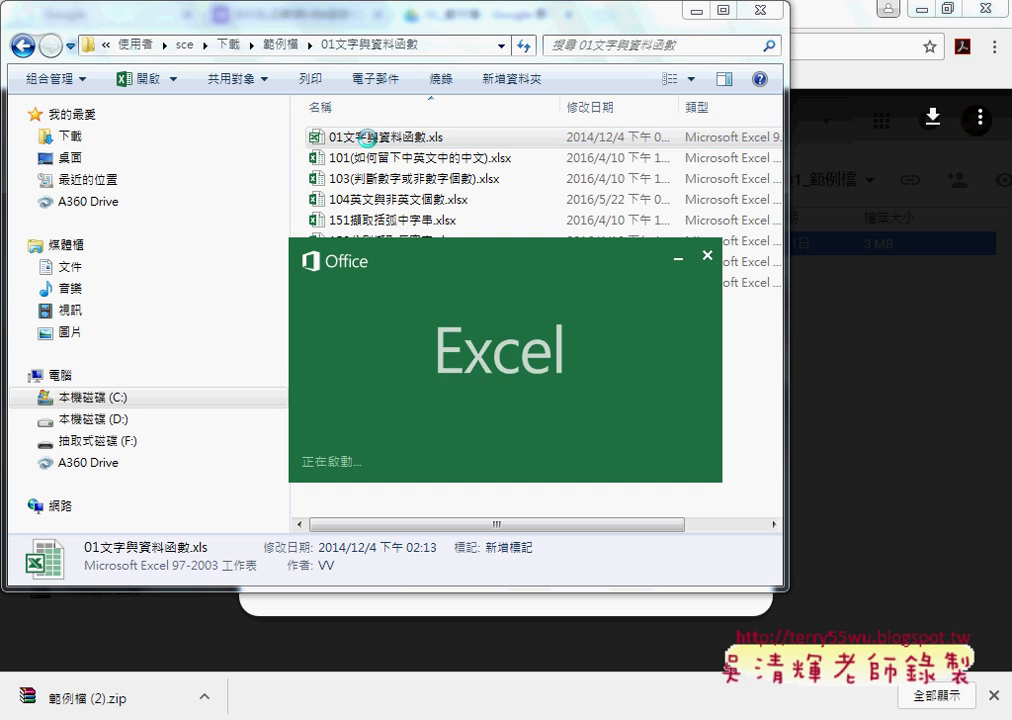
- Scroll to the top of the sheet and widen column E for the phone numbers
scroll(460, 315, "up", 4)
scroll(460, 315, "up", 6)
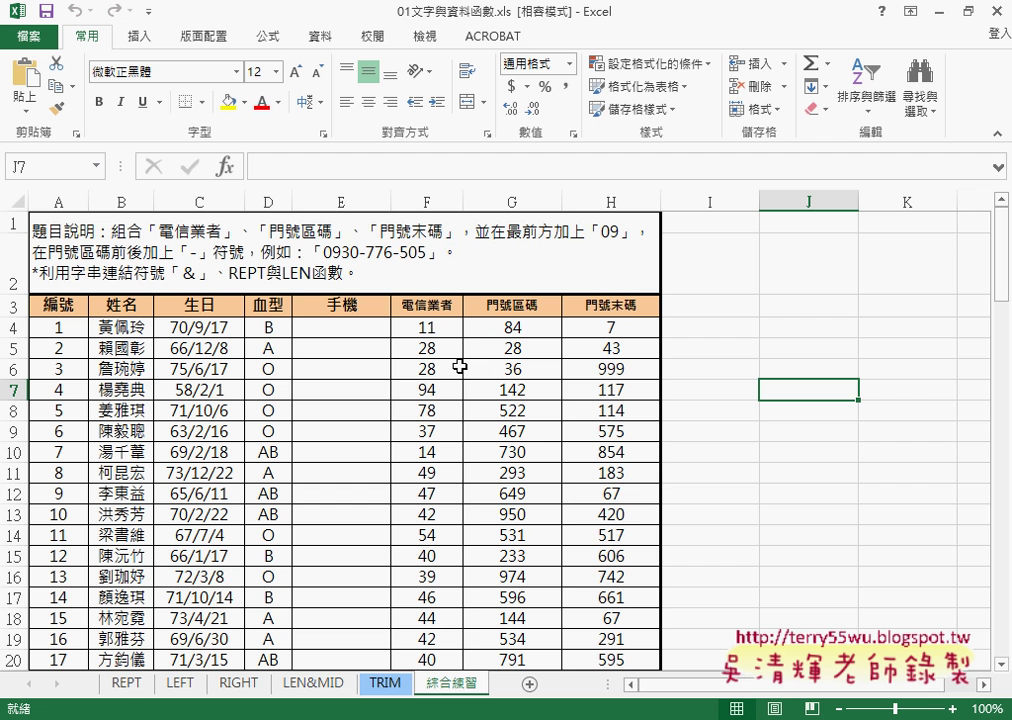
left_click_drag(394, 199, 406, 199)
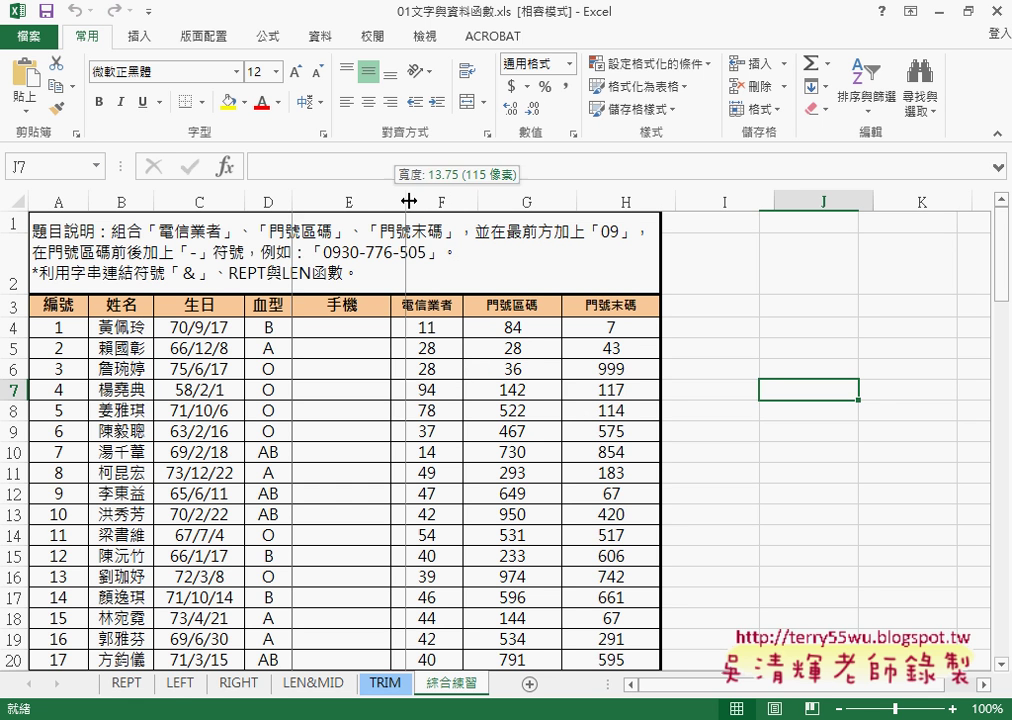
- Point out result cell E4 and the number parts in F4 to H4
left_click(376, 327)
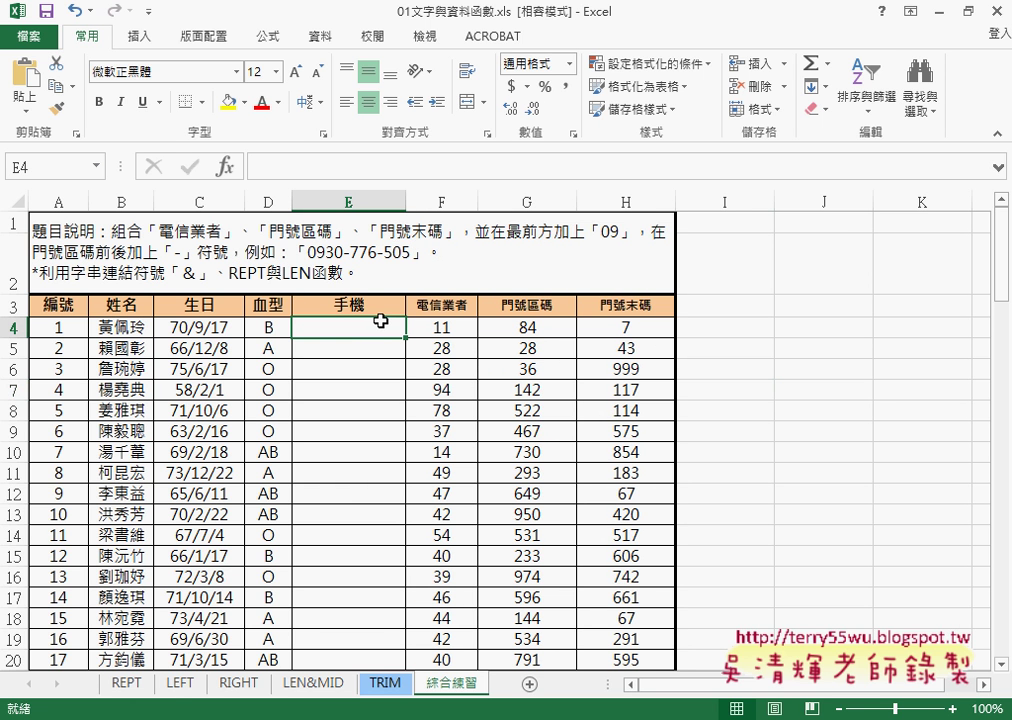
left_click(345, 199)
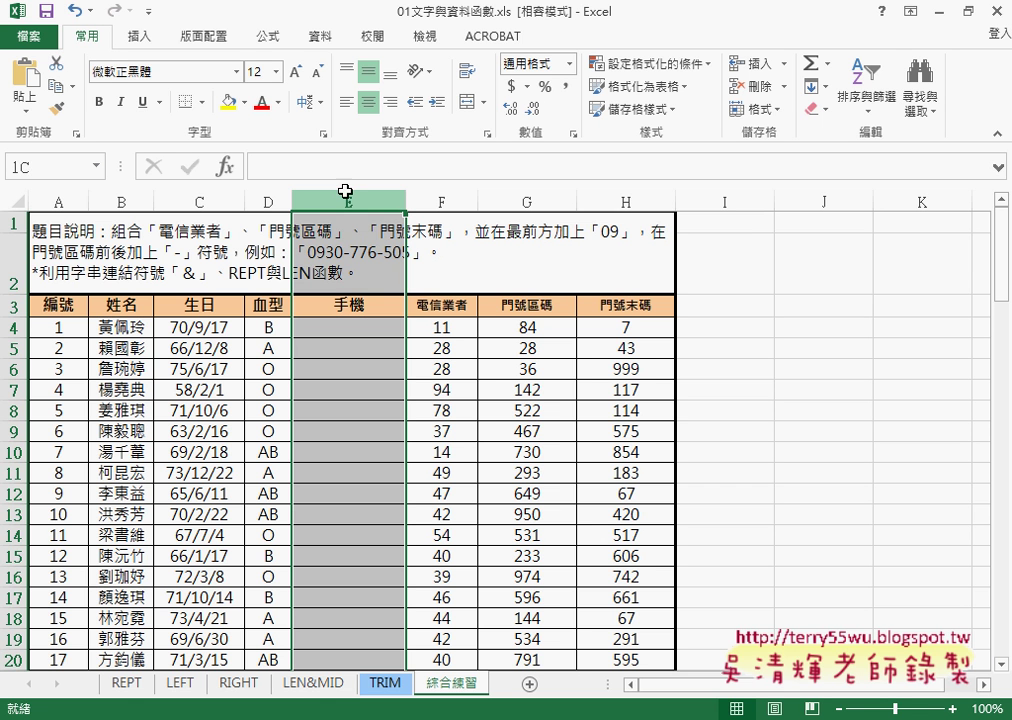
left_click(375, 328)
left_click(431, 325)
left_click_drag(431, 325, 619, 329)
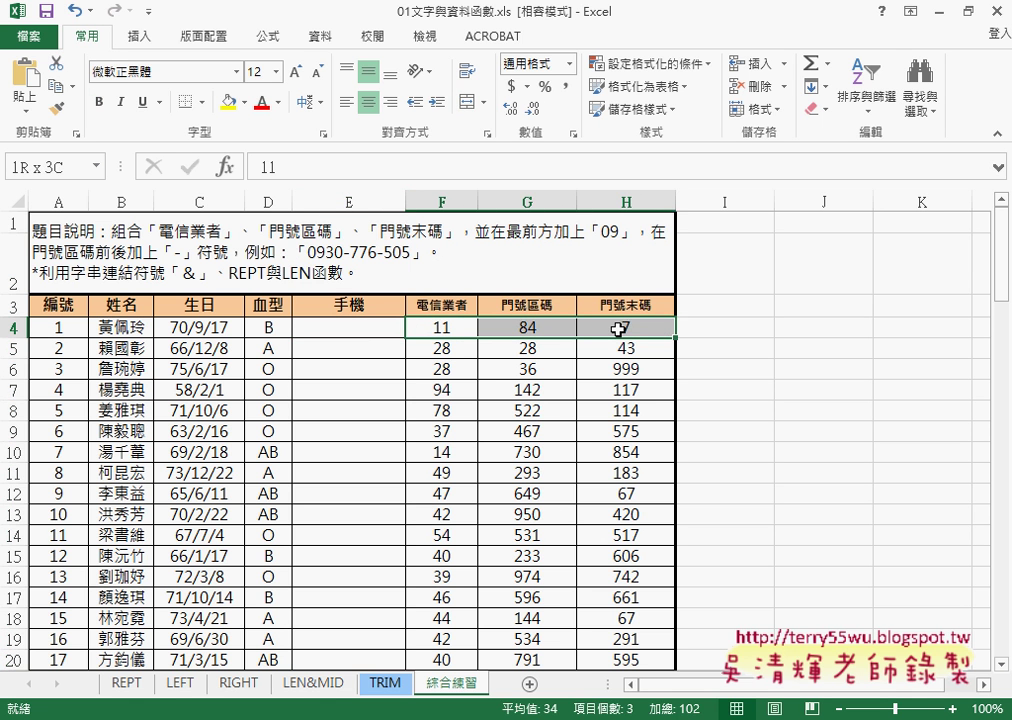
left_click(356, 326)
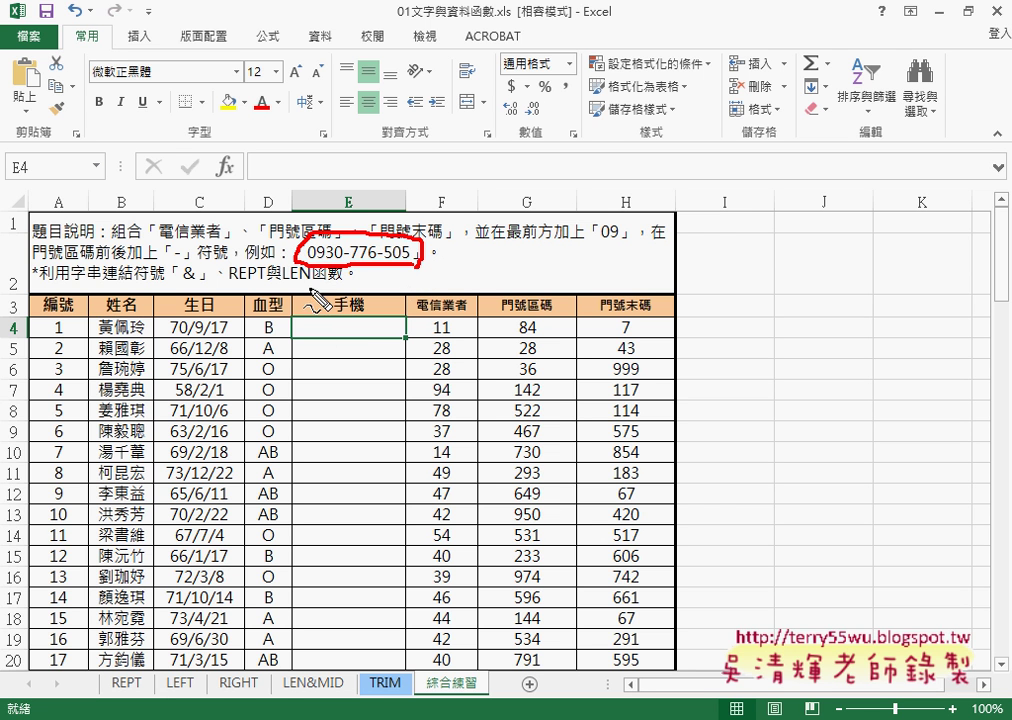
- Mark in red the leading 09, the row 4 parts 11, 84, 7, and their headers
left_click_drag(307, 262, 323, 262)
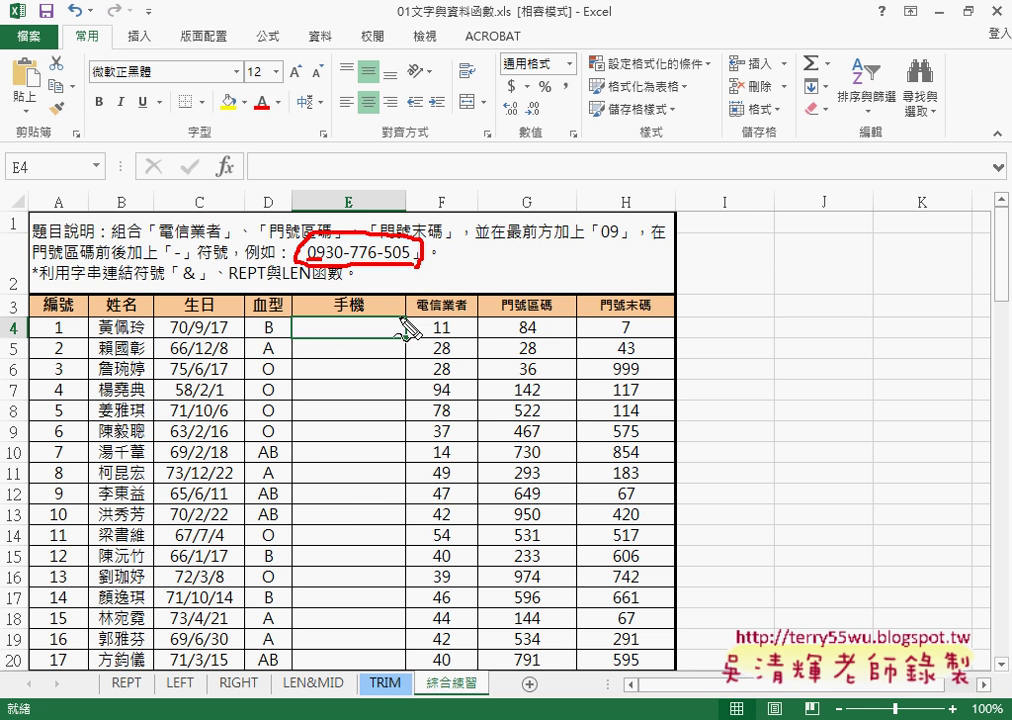
left_click_drag(436, 342, 470, 340)
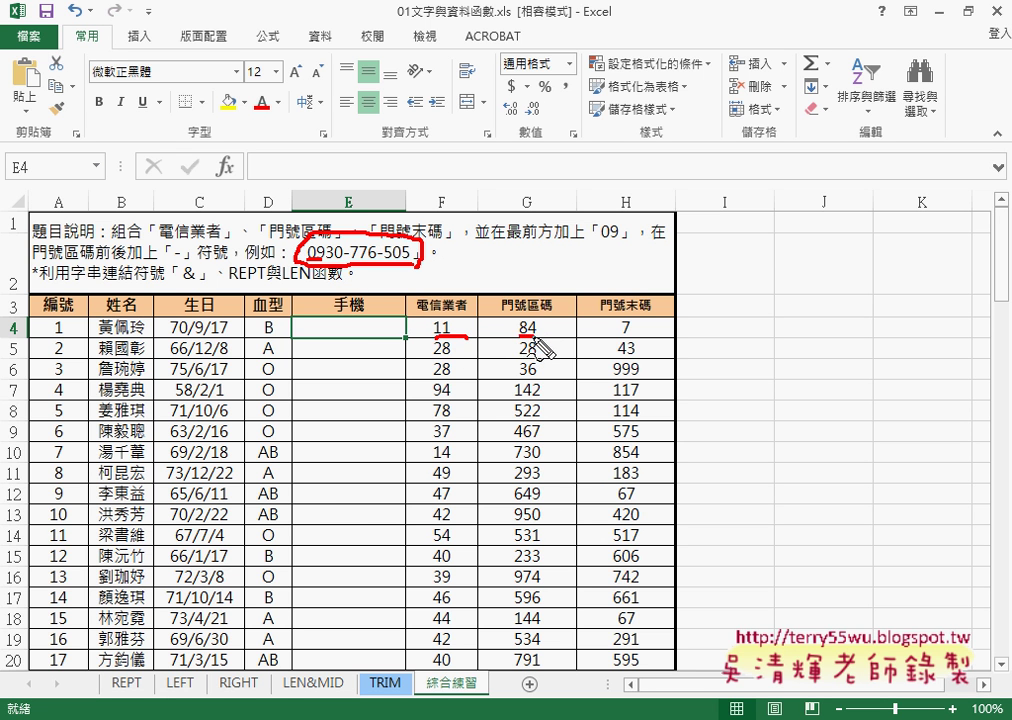
left_click_drag(508, 318, 520, 334)
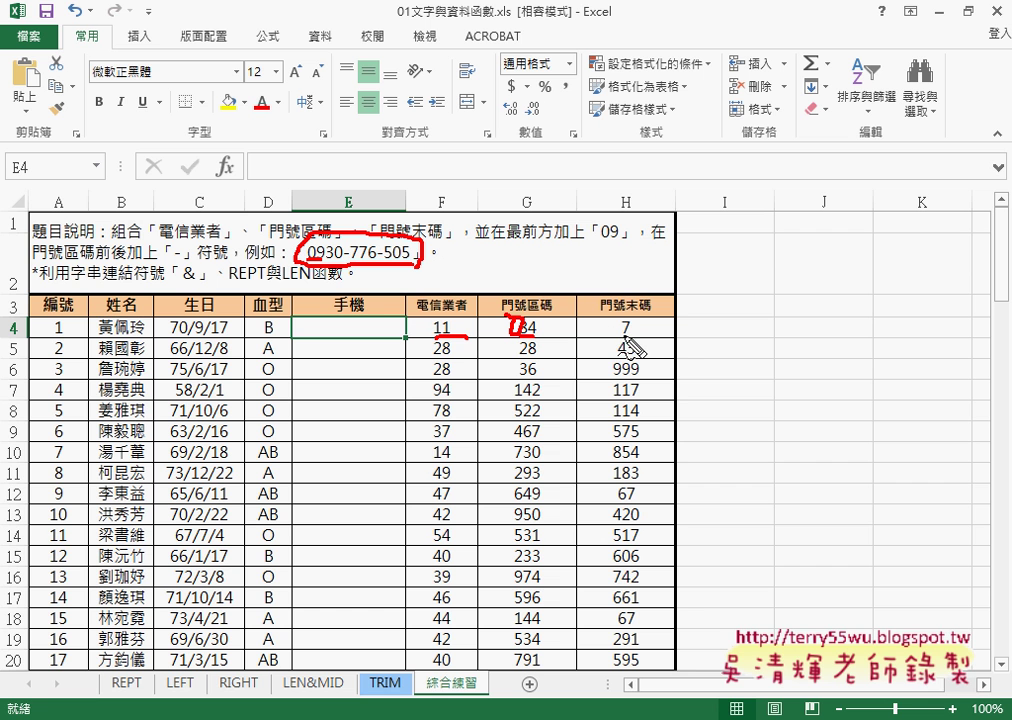
left_click_drag(620, 335, 628, 336)
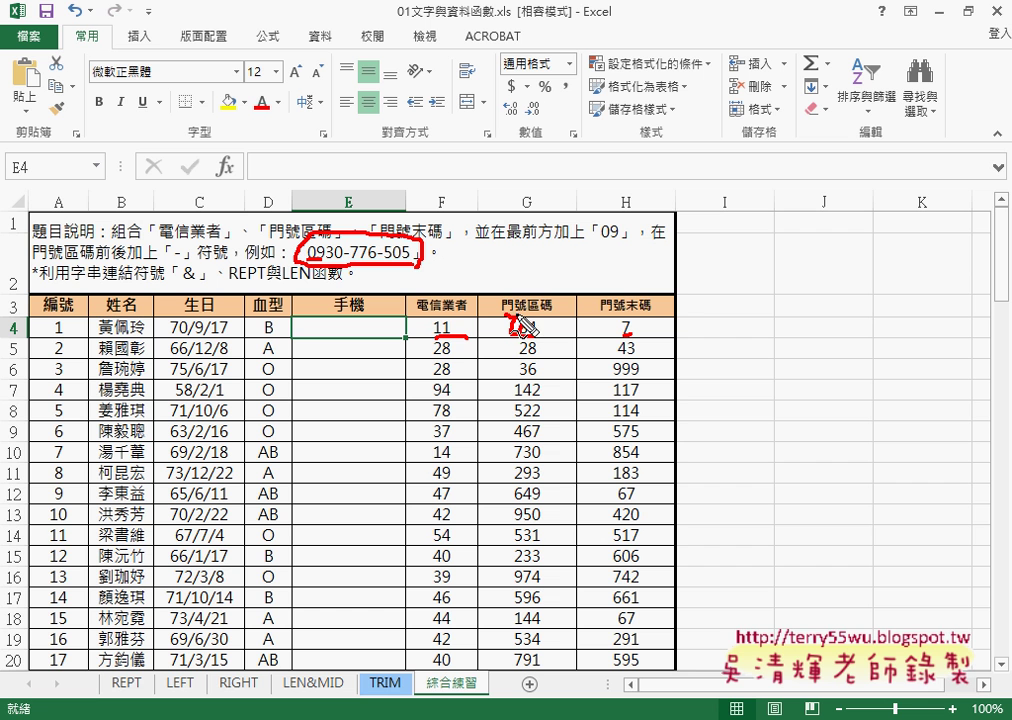
mouse_move(512, 318)
left_mouse_down()
mouse_move(516, 336)
mouse_move(540, 308)
mouse_move(650, 308)
mouse_move(655, 328)
left_mouse_up()
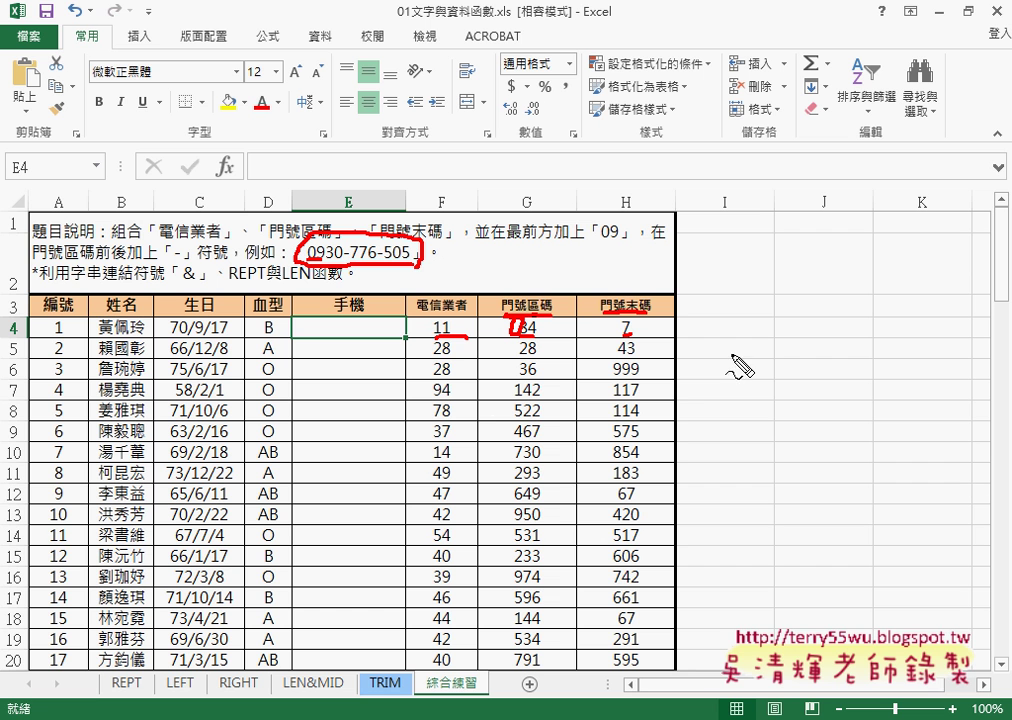
- Mark cell E4 and underline the 「&」 and REPT hints in red
mouse_move(400, 337)
left_mouse_down()
mouse_move(294, 326)
mouse_move(408, 345)
left_mouse_up()
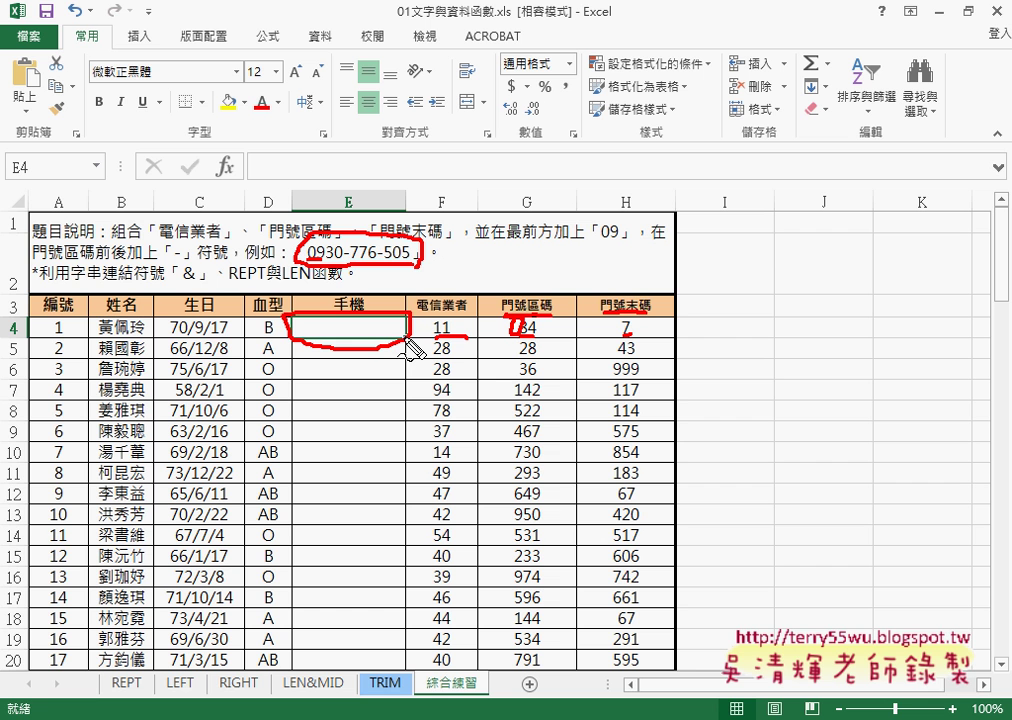
left_click_drag(228, 300, 245, 296)
left_click_drag(172, 288, 197, 283)
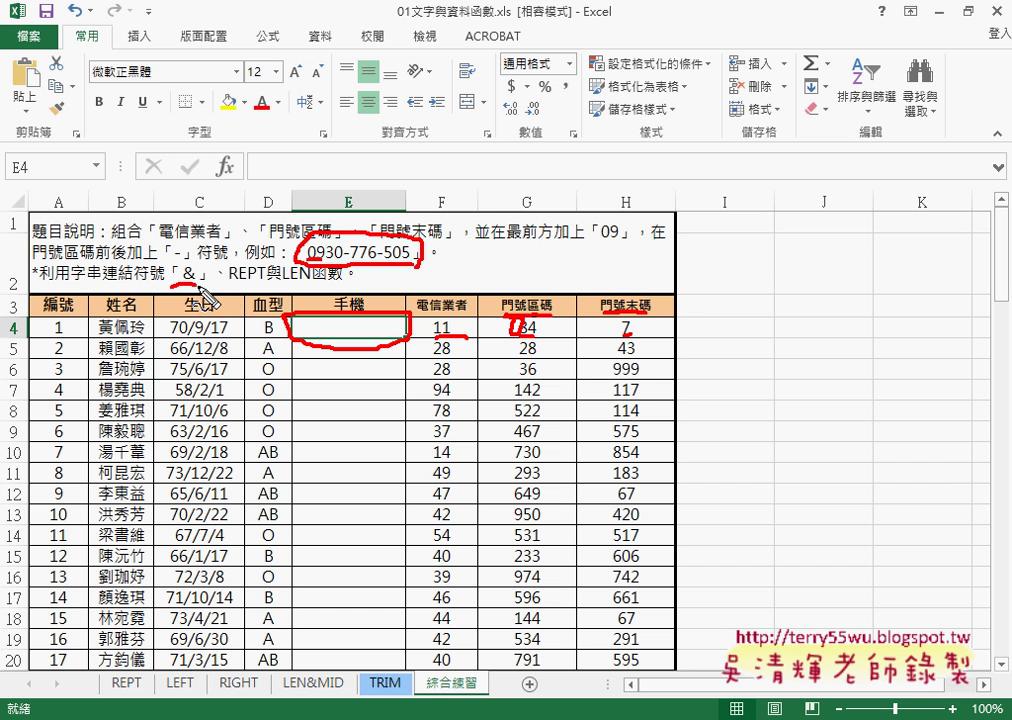
left_click_drag(218, 285, 263, 283)
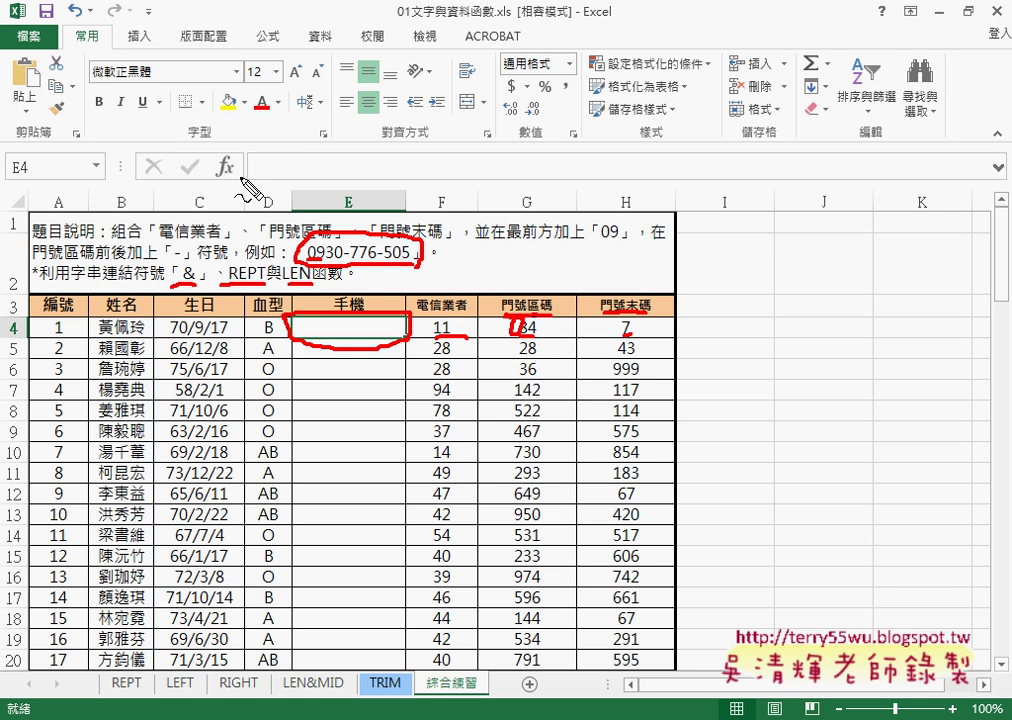
- Draw a red circle around the fx Insert Function button beside the formula bar
left_click_drag(215, 140, 216, 183)
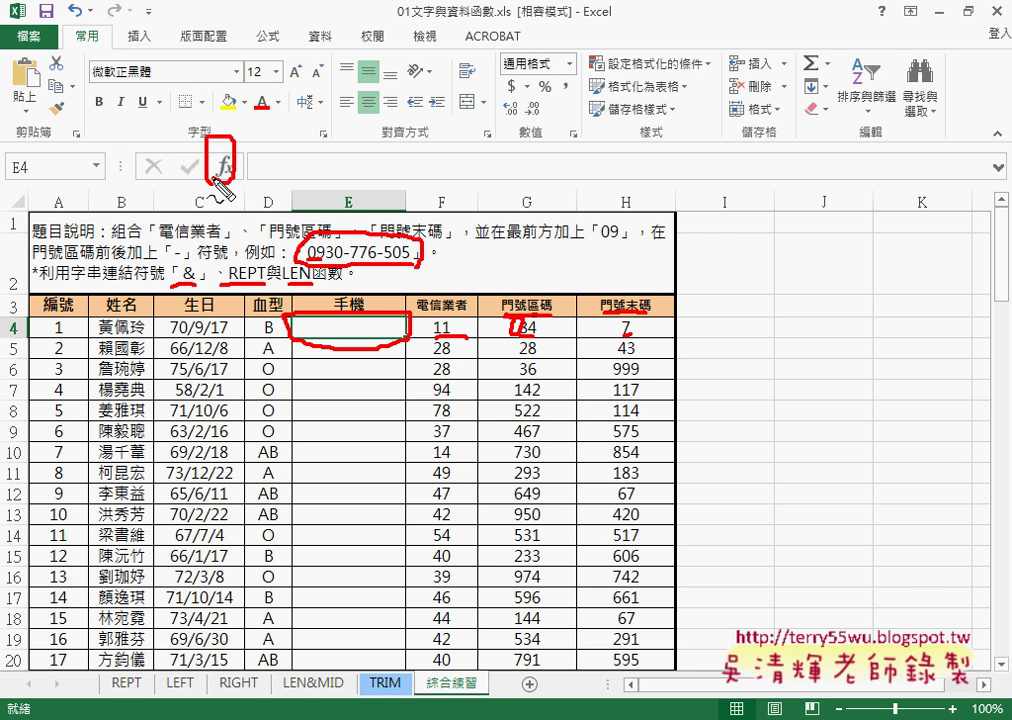
- Clear the red pen marks, view the 下載 folder holding 範例檔 and its zips, then minimize Explorer
key("Escape")
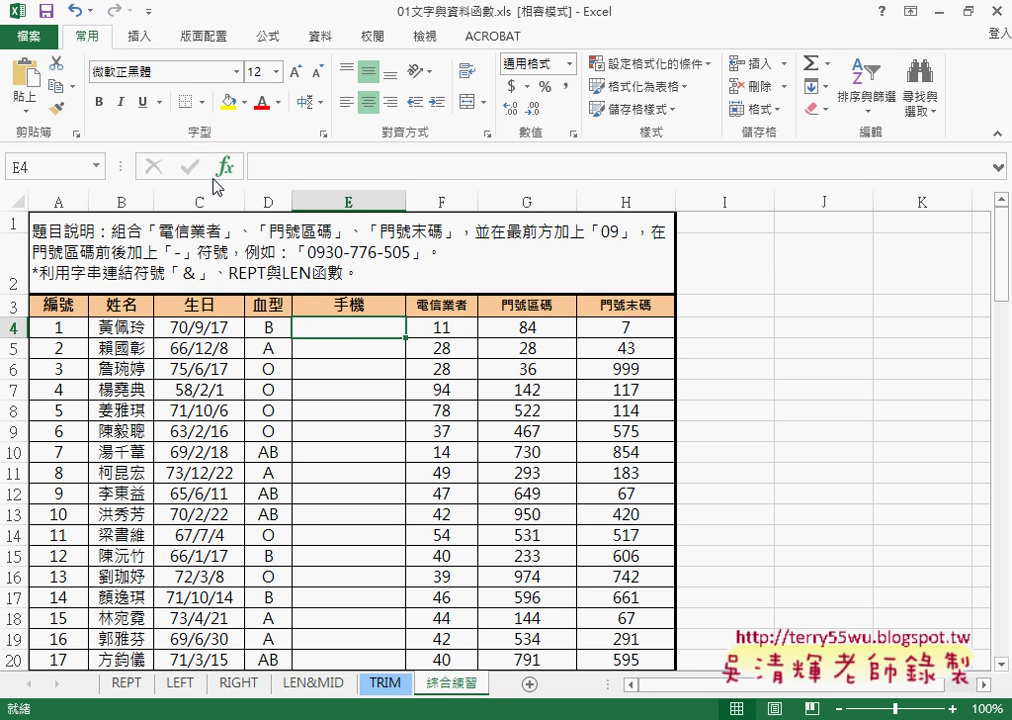
mouse_move(407, 689)
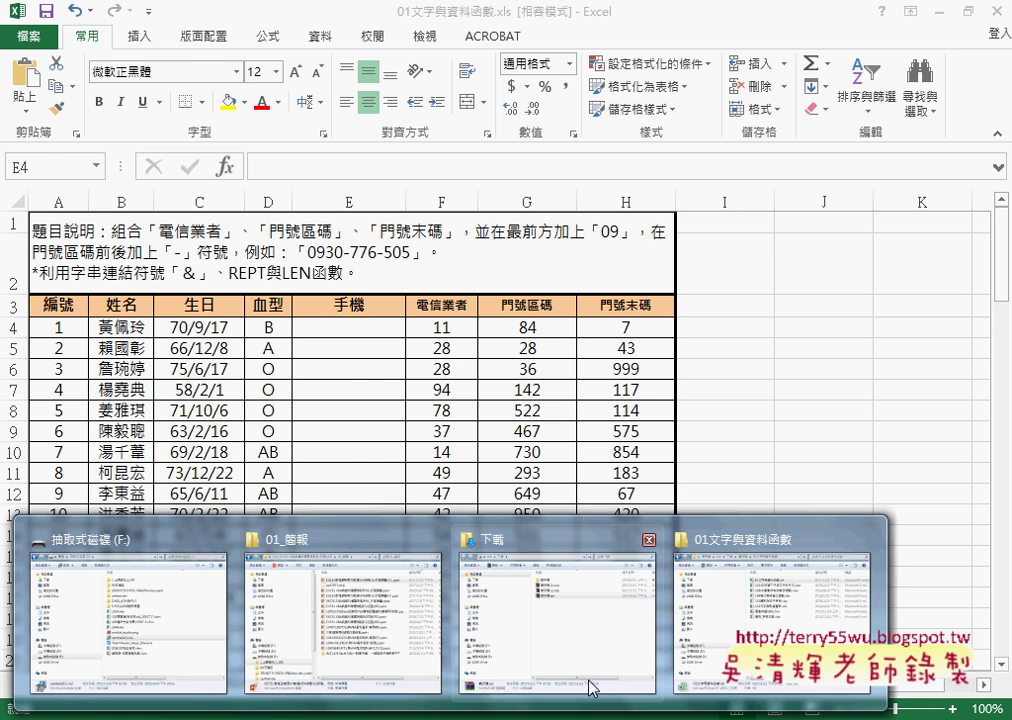
left_click(700, 625)
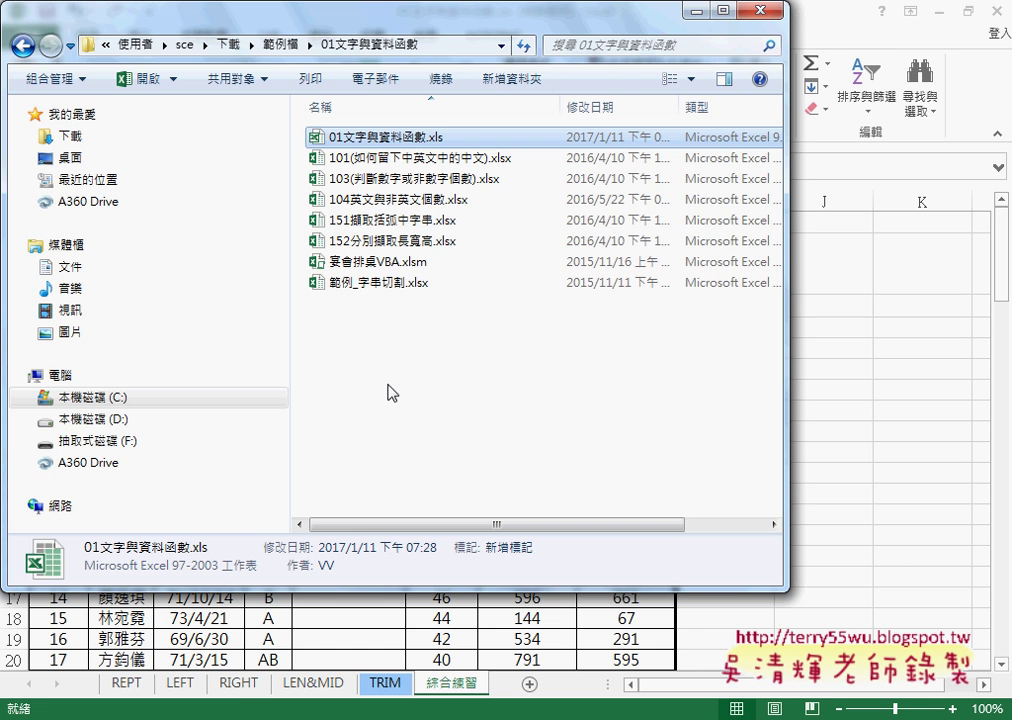
left_click(228, 44)
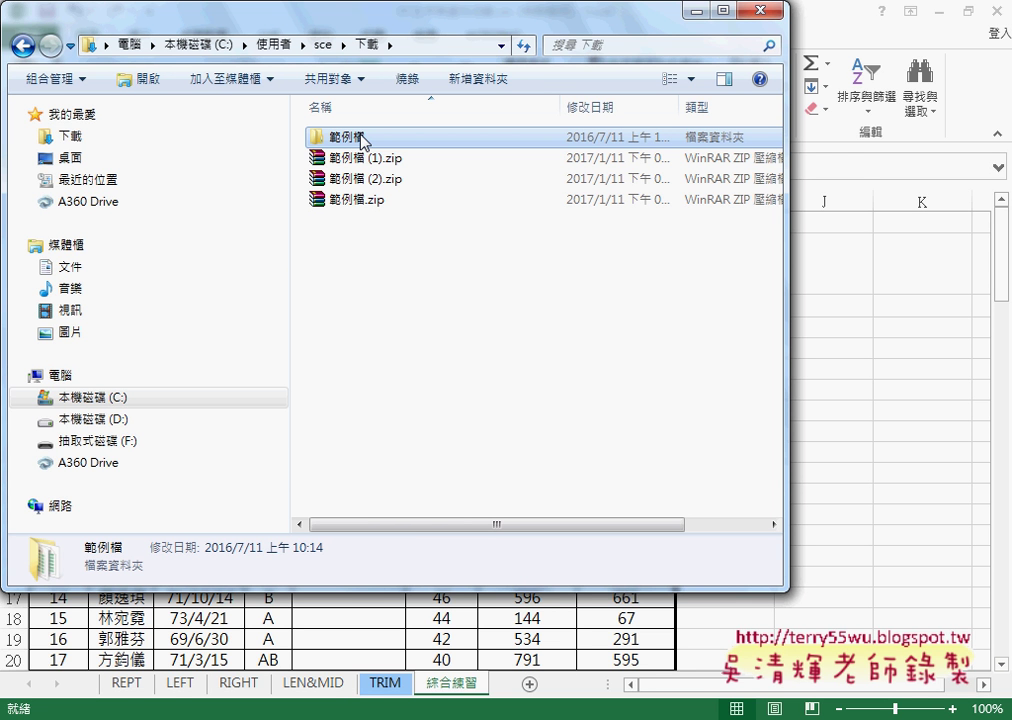
left_click(697, 10)
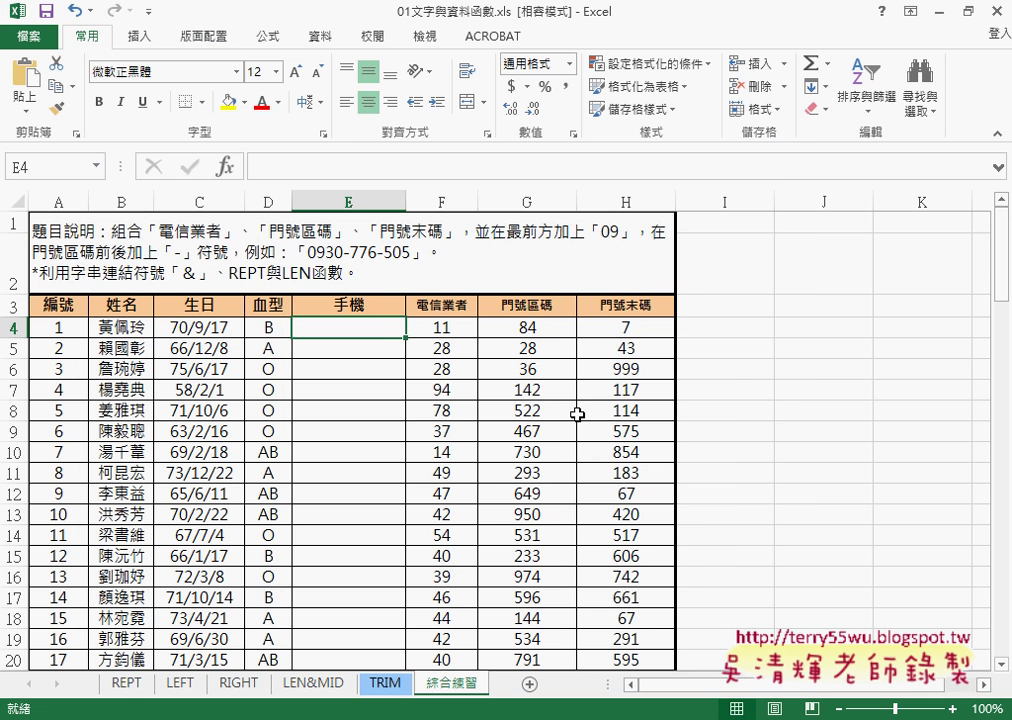